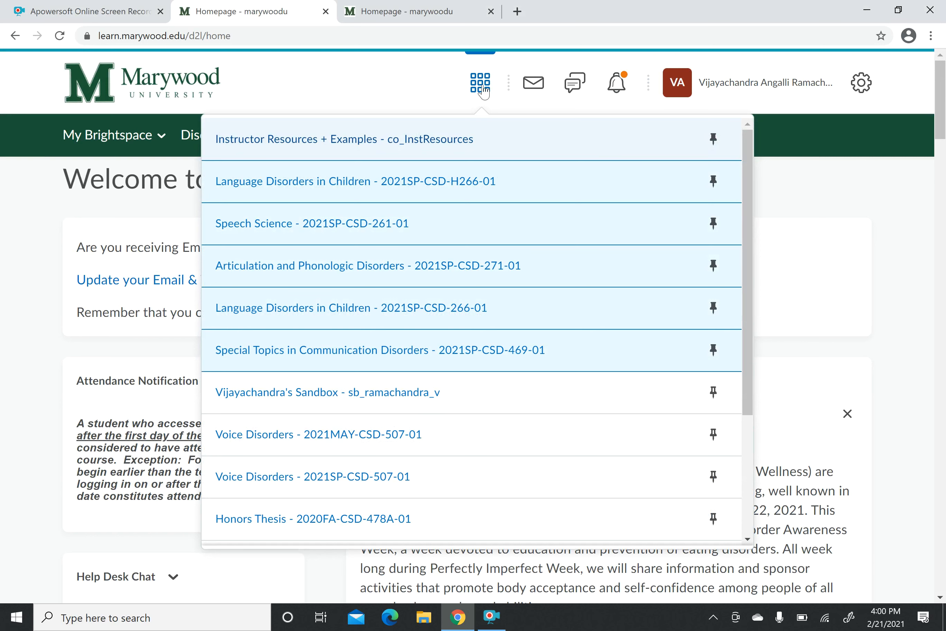
Open the quiz management page of the instructor's sandbox course.
click(372, 397)
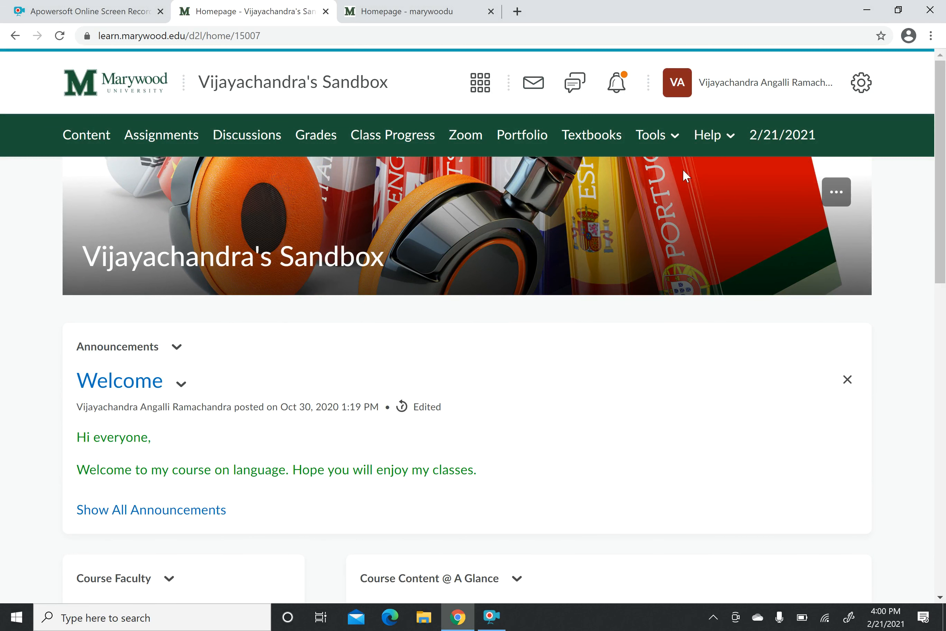
click(675, 135)
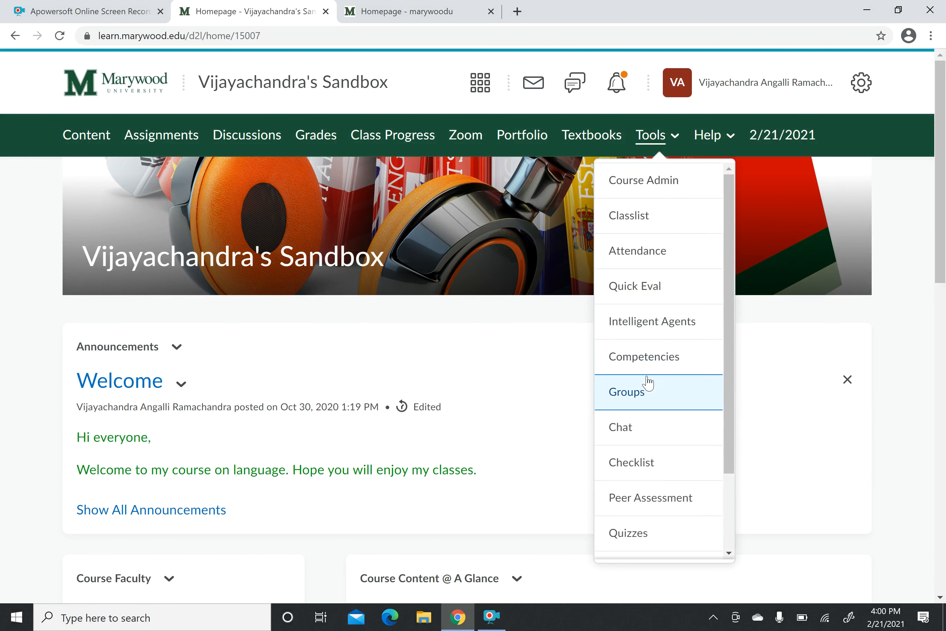
scroll(647, 384, down, 2)
click(647, 462)
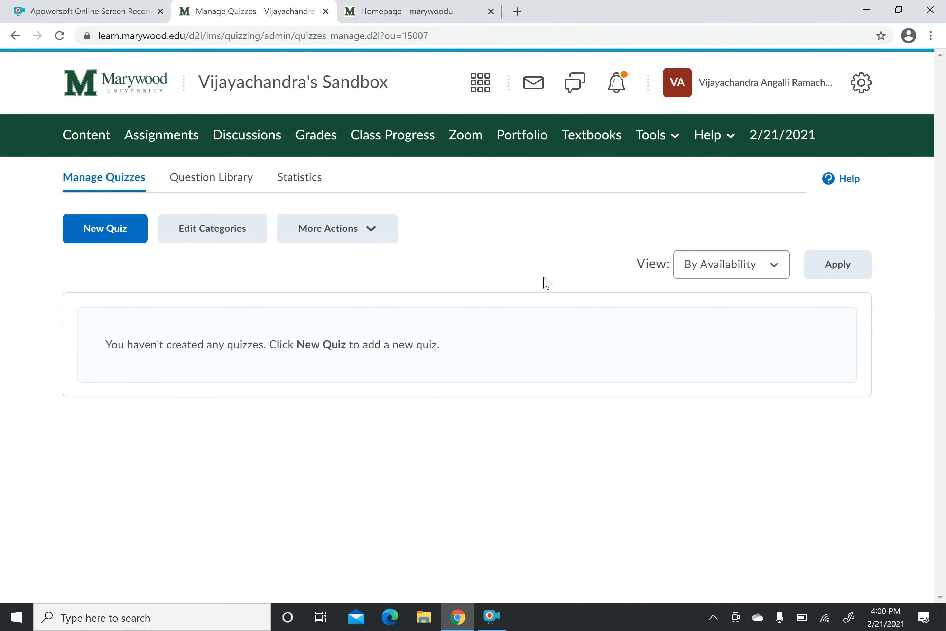
Create a new quiz and name it "The United States".
click(133, 238)
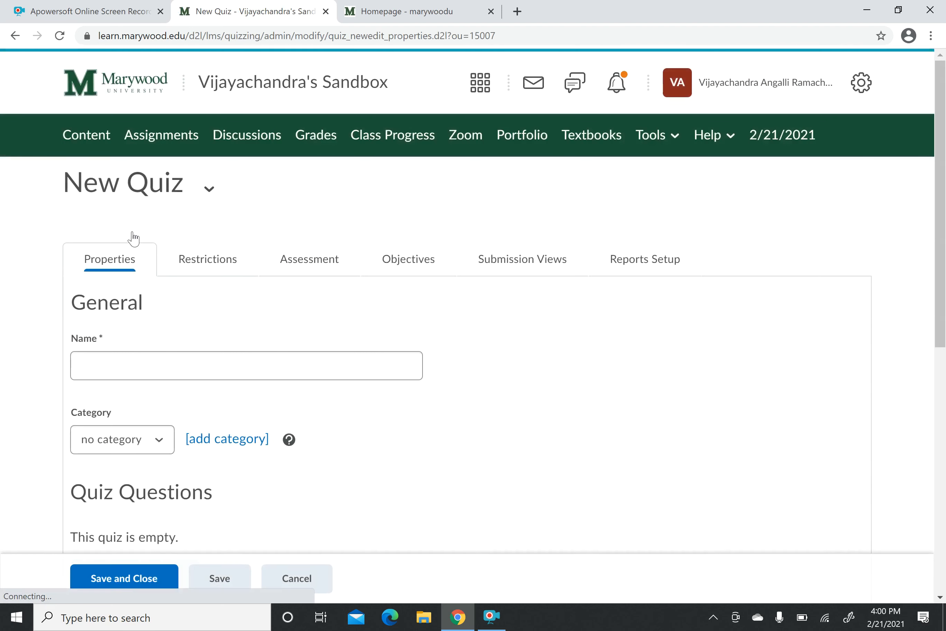
click(255, 373)
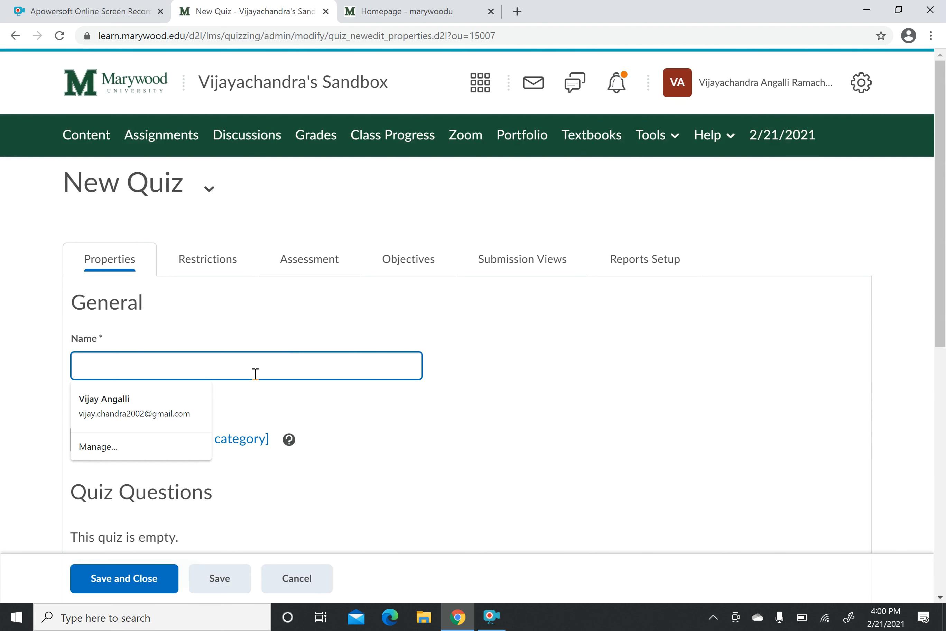
text(The )
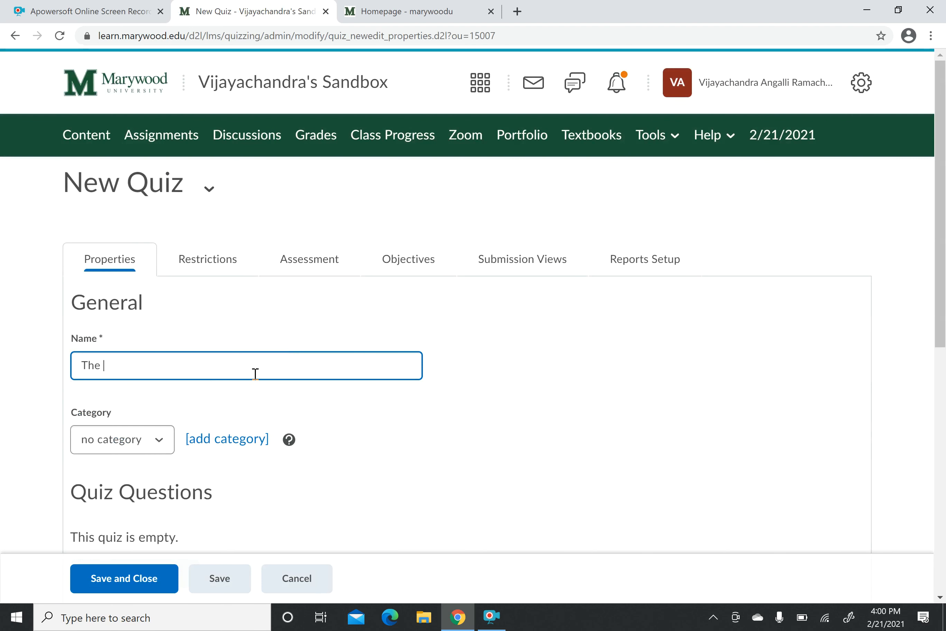
text(United State)
Open the quiz's question editor and add a new Multiple Choice question.
scroll(337, 370, down, 3)
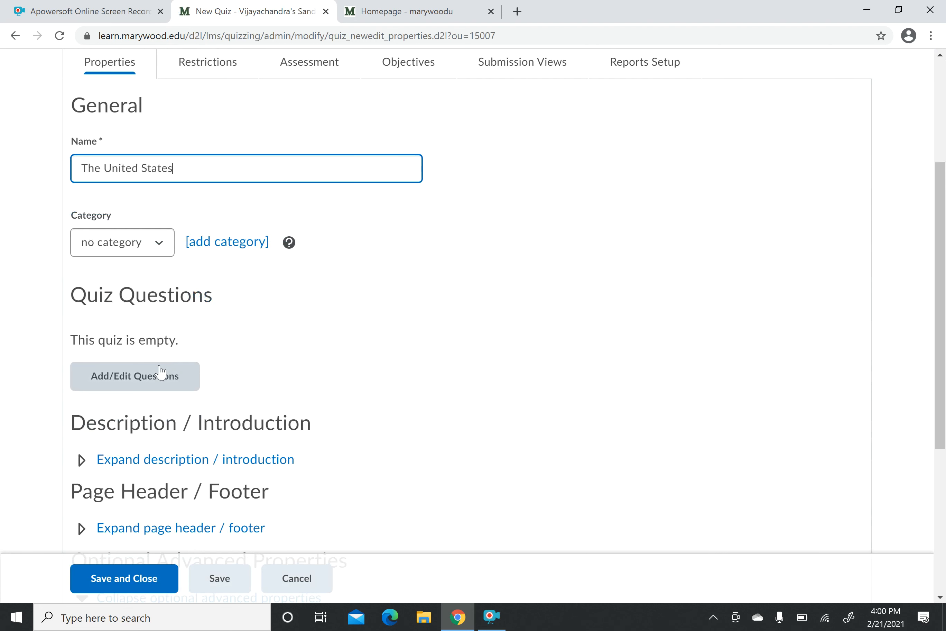
click(161, 372)
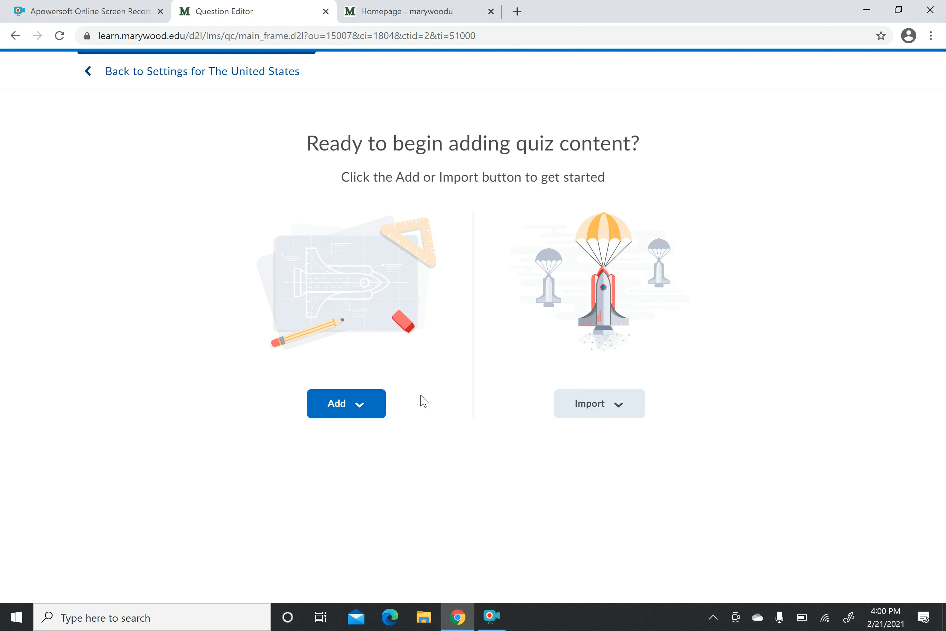
click(349, 408)
click(342, 456)
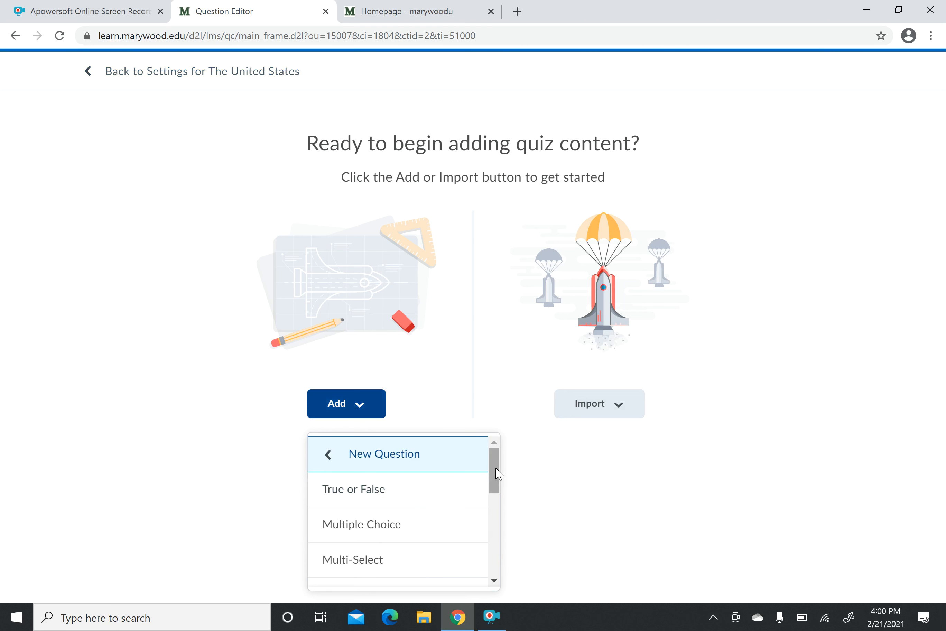
drag(498, 473, 496, 493)
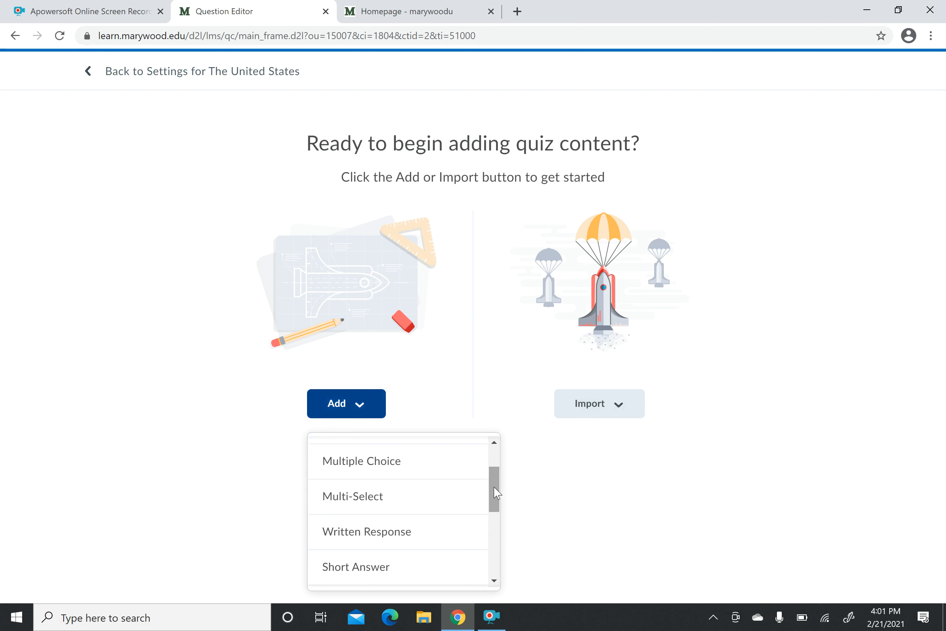
click(414, 469)
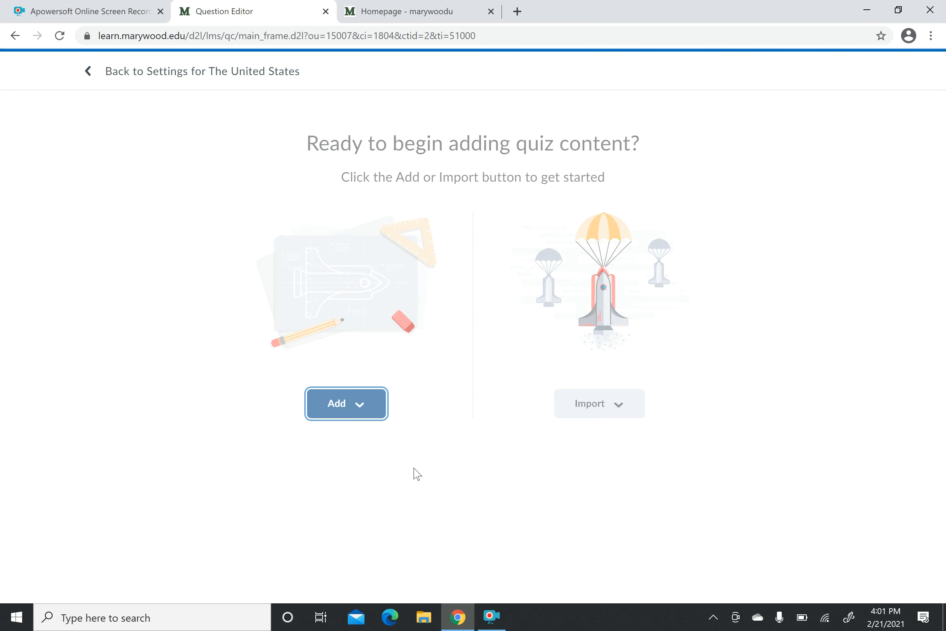
Enter the question text "Which one of the following is NOT a state in the United States?".
click(223, 204)
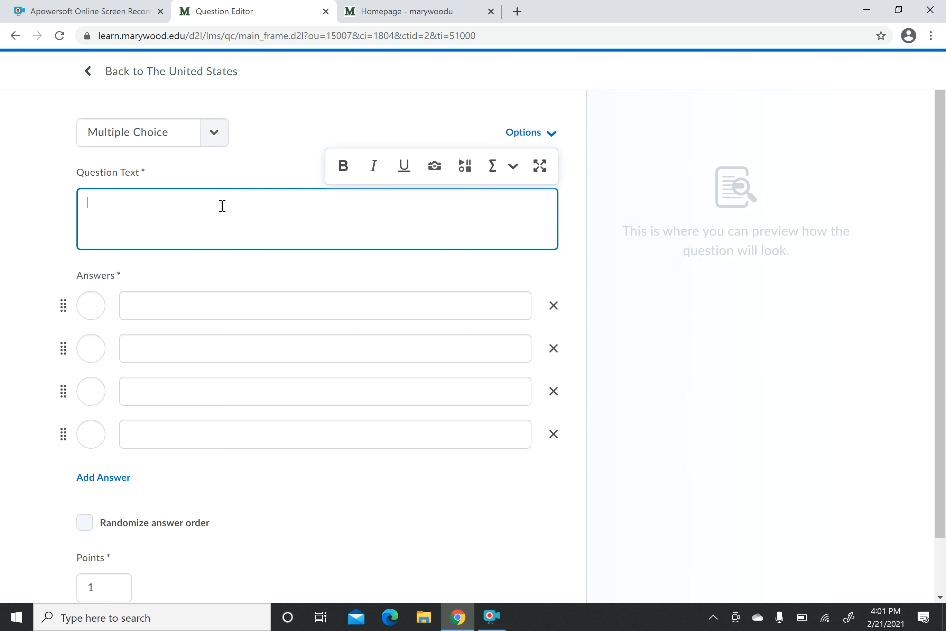
text(Which one of )
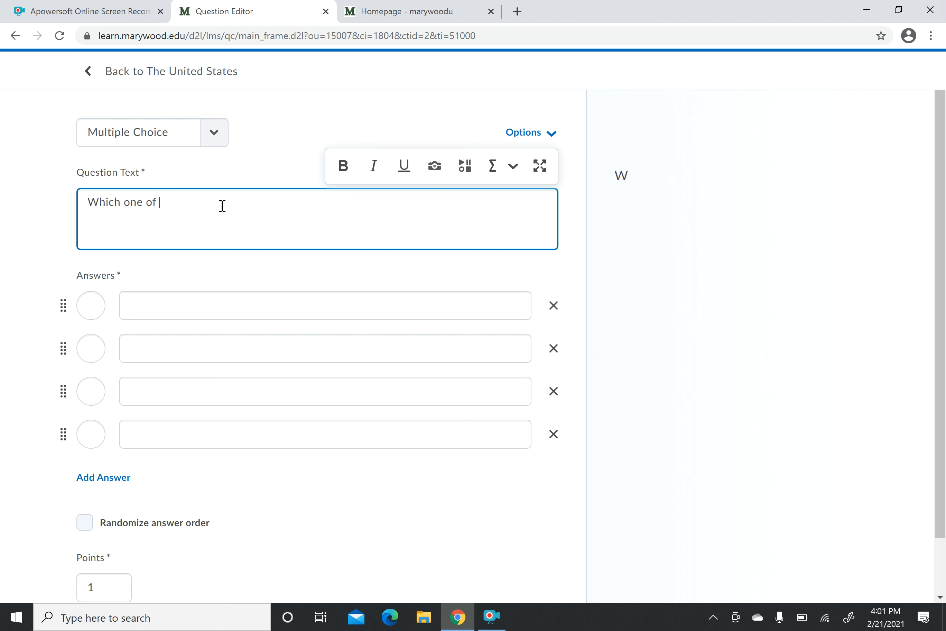
text(the following is NOT a stat)
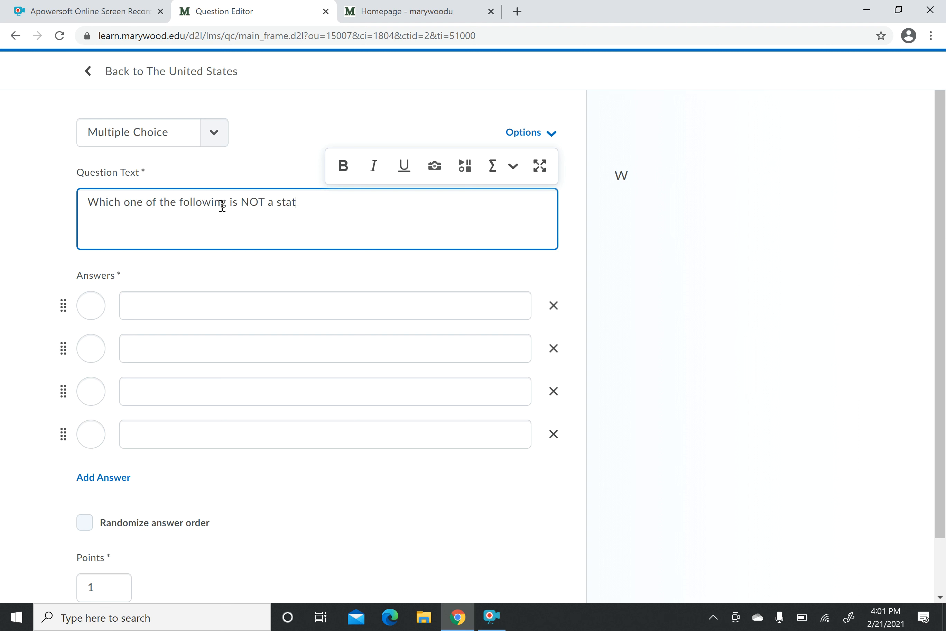
text(t in the United Staes)
key(BackSpace)
key(BackSpace)
text(tes?)
Fill in the four multiple-choice answers in order: Pennsylvania, Scranton, California and Ohio.
click(180, 304)
text(Pennsyl)
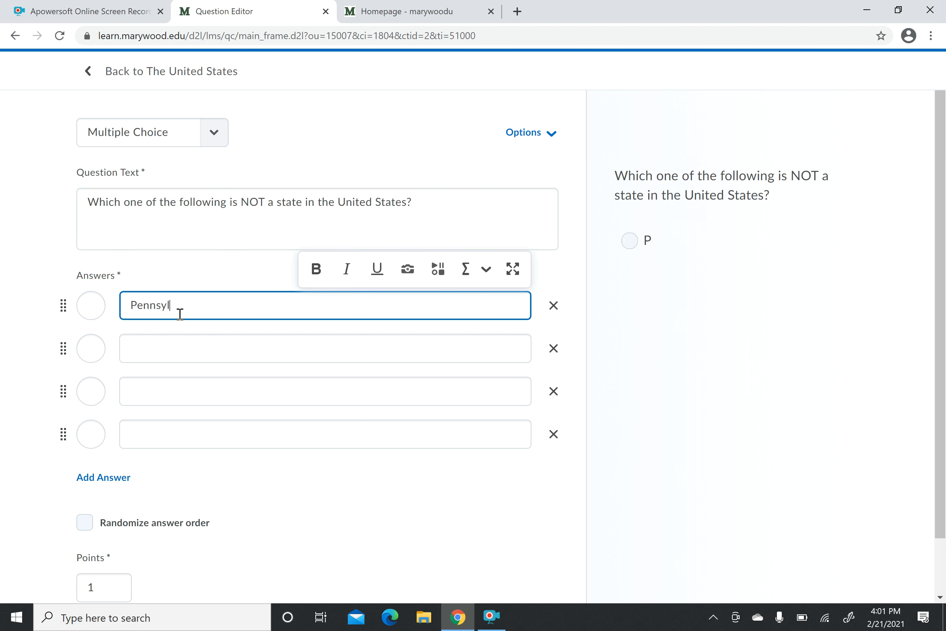
text(vania)
click(160, 352)
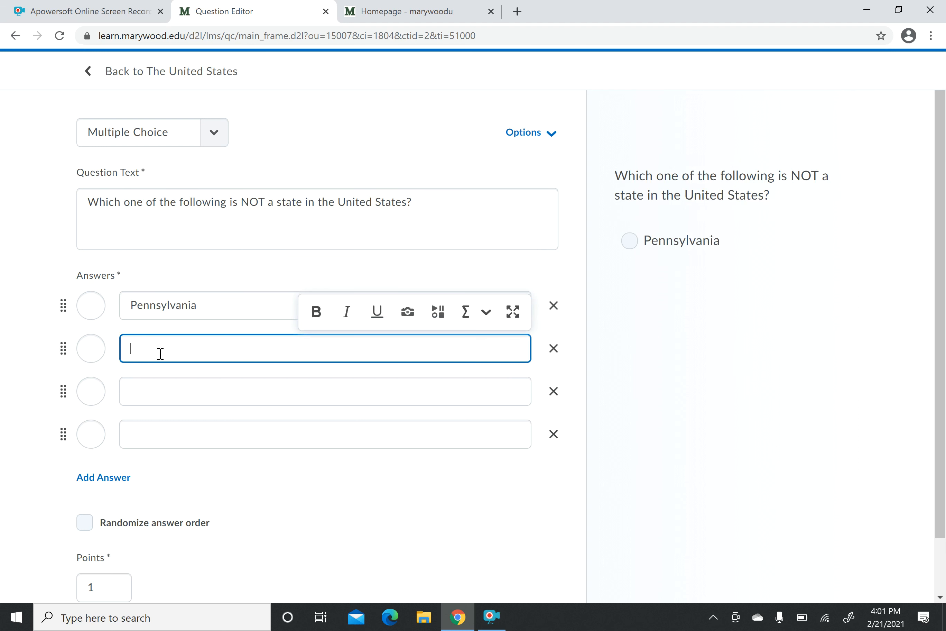
text(Scranton)
click(147, 394)
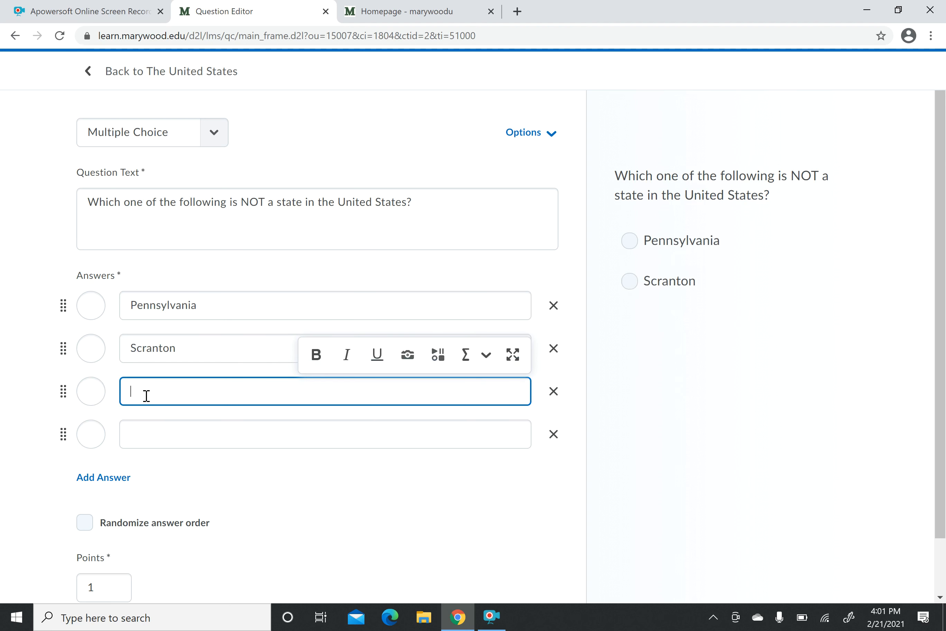
text(California)
click(161, 437)
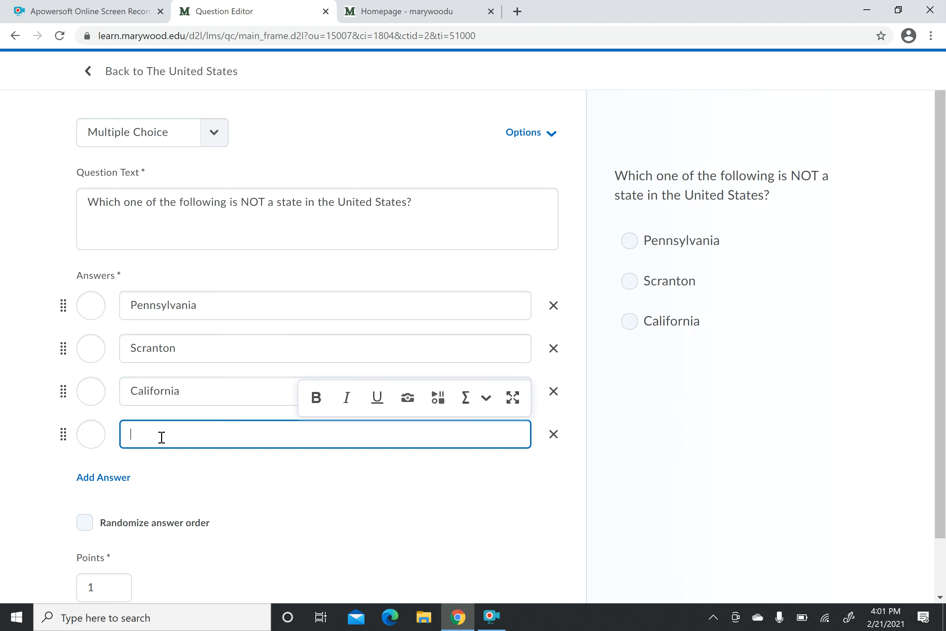
text(Ohio)
click(251, 472)
click(218, 380)
click(247, 445)
click(222, 396)
click(140, 220)
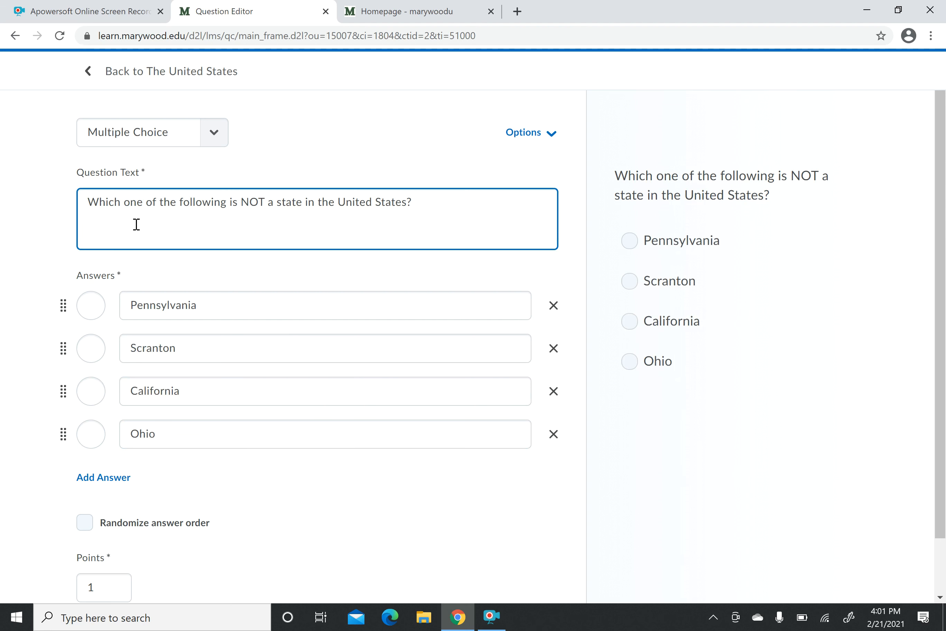
Mark Scranton as the correct answer and save the multiple-choice question.
click(95, 352)
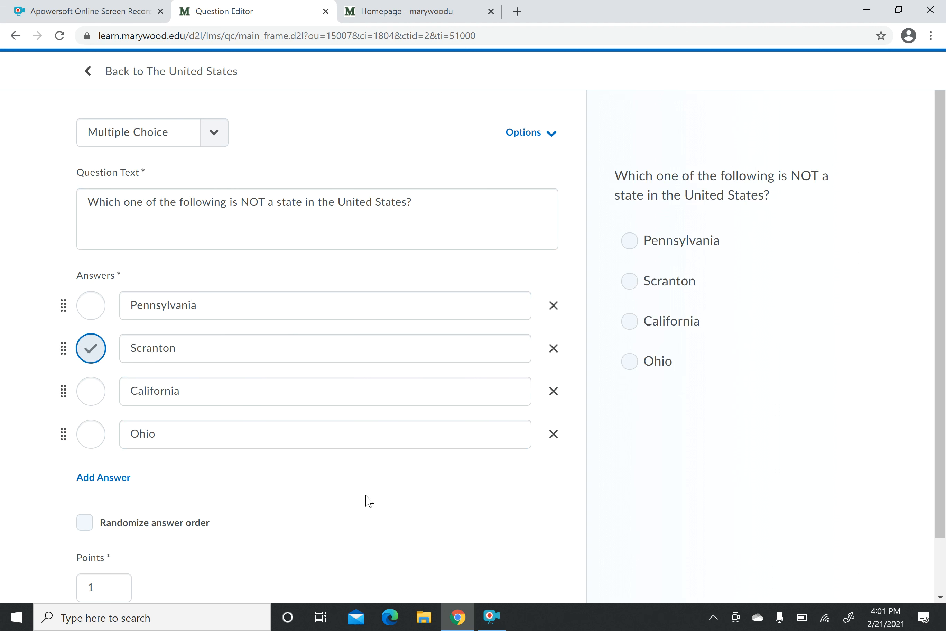
scroll(365, 500, down, 2)
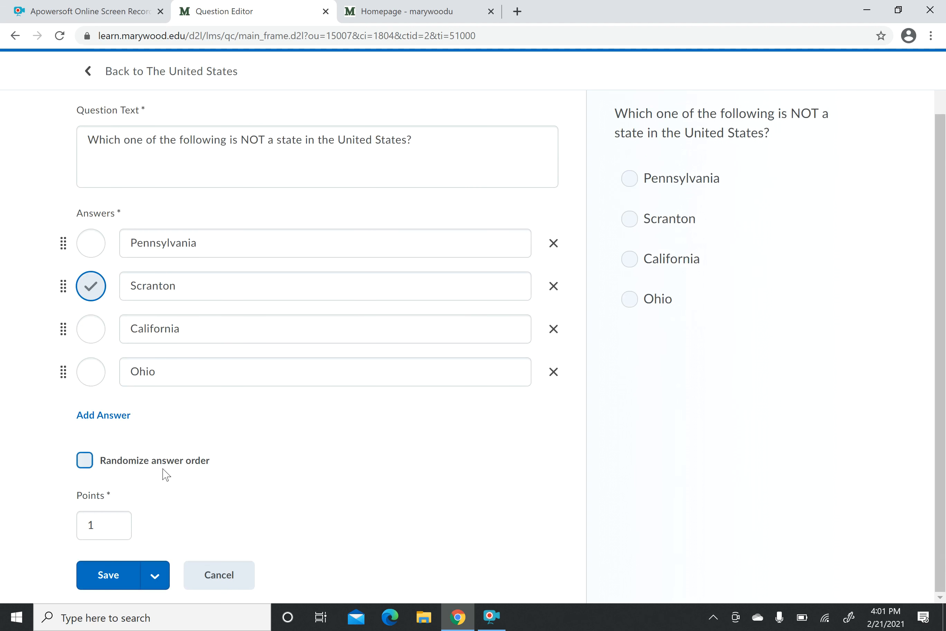
scroll(243, 472, up, 1)
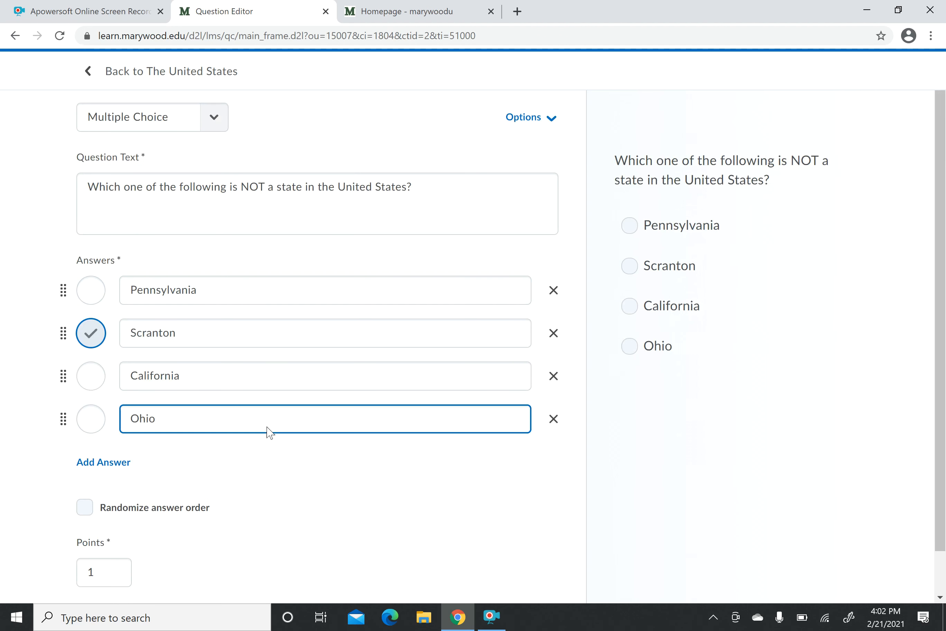
scroll(354, 520, down, 1)
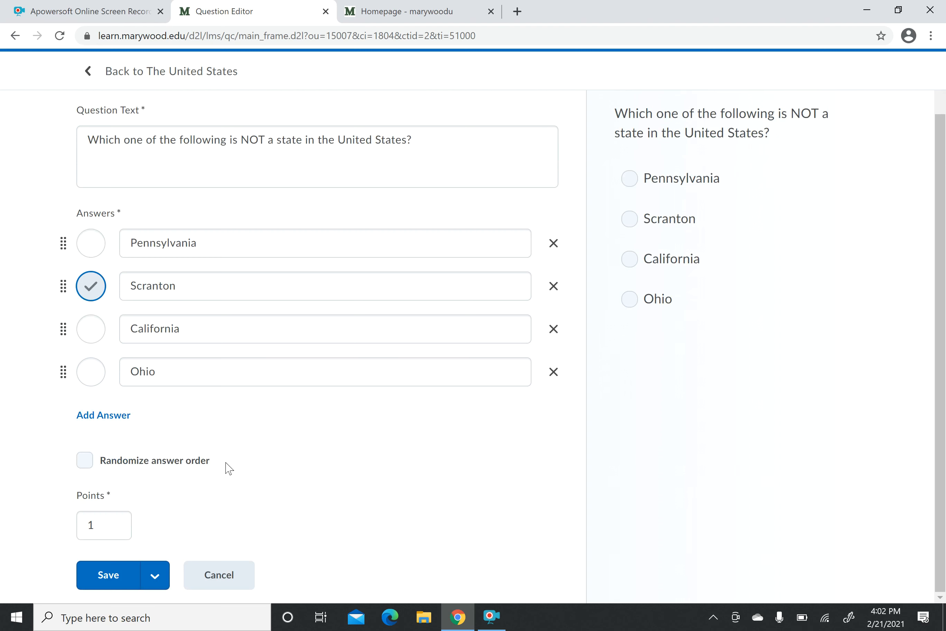
click(131, 586)
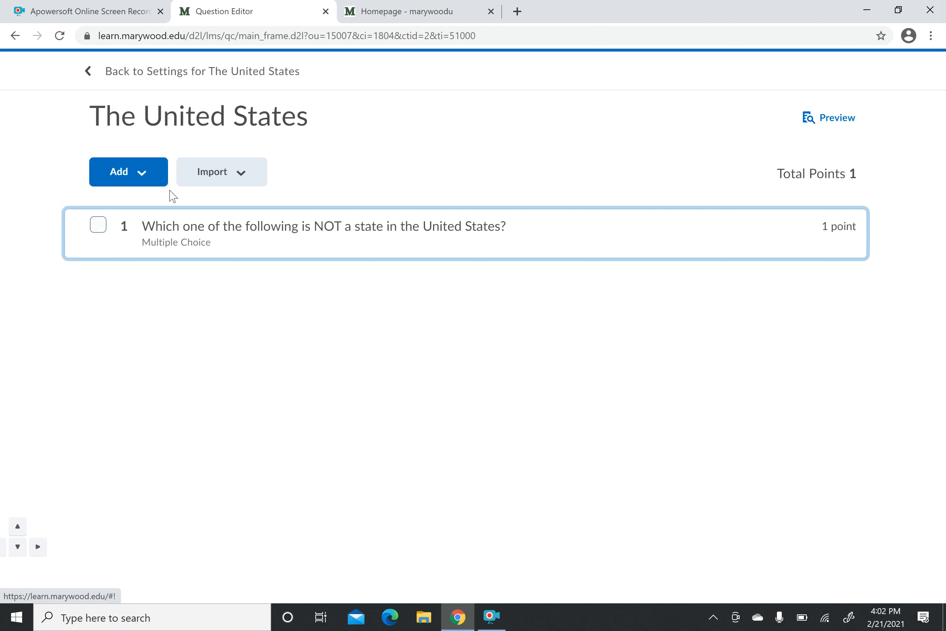
Add a new Multi-Select question to the quiz.
click(149, 179)
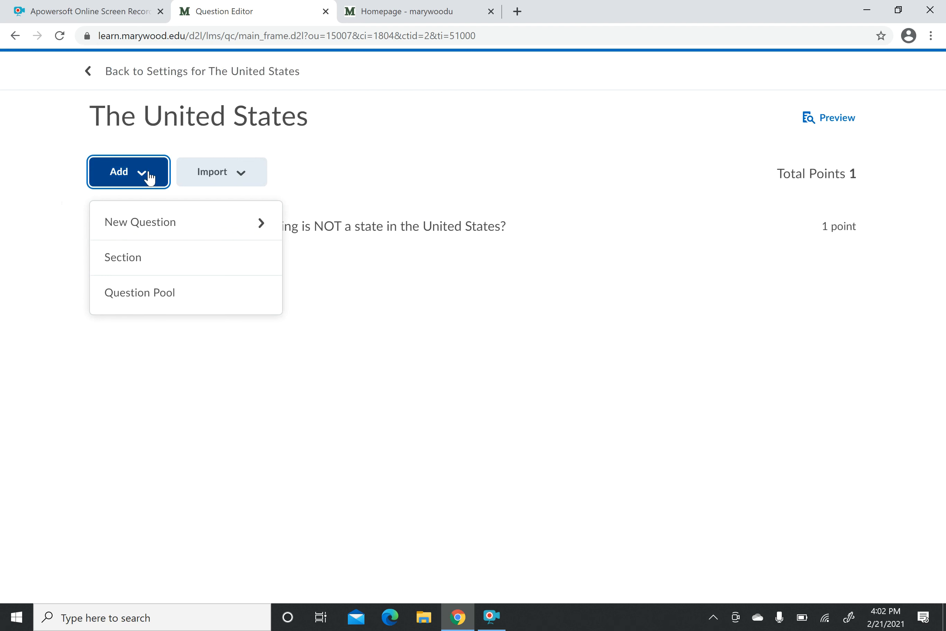
click(183, 231)
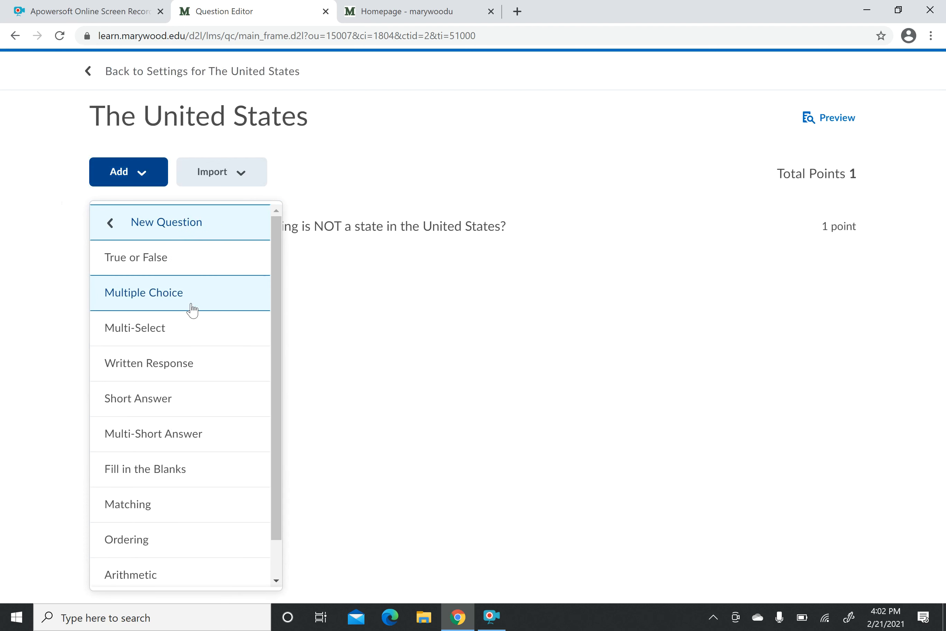
click(173, 337)
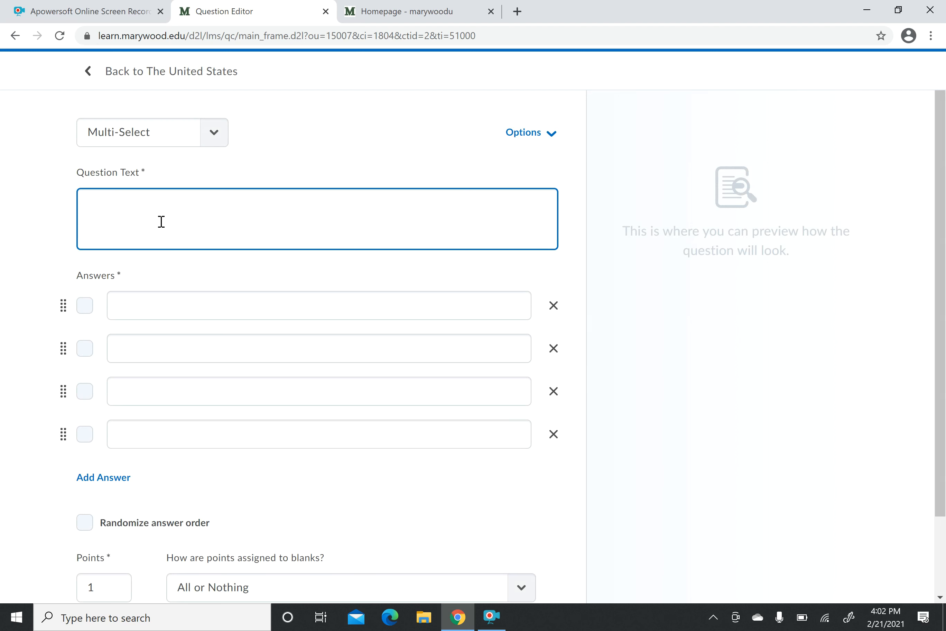
Enter the multi-select question text "Please select all the states in the US.".
click(161, 221)
text(Please)
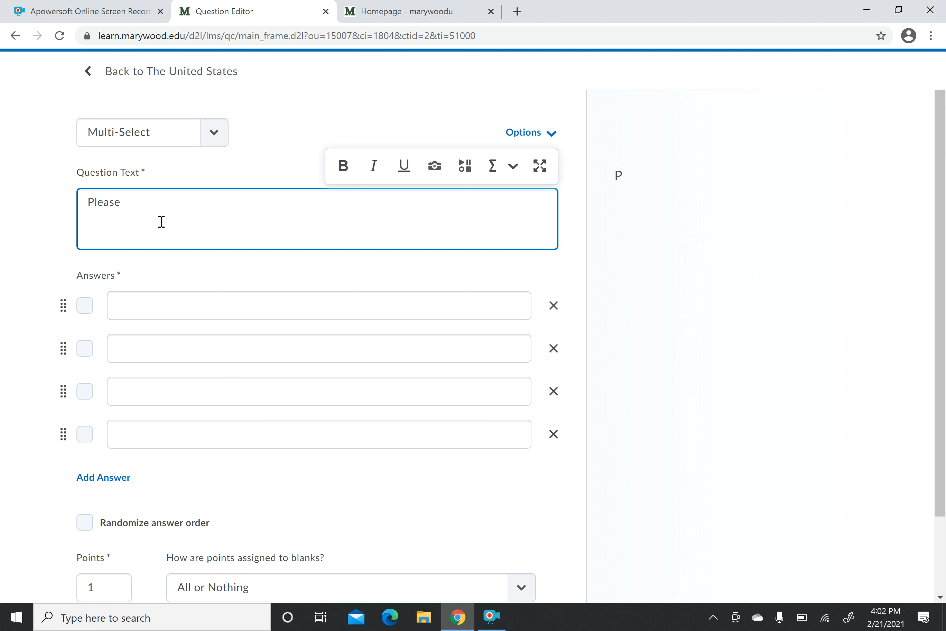
text( sle)
key(BackSpace)
key(BackSpace)
text(elect all the states in the US)
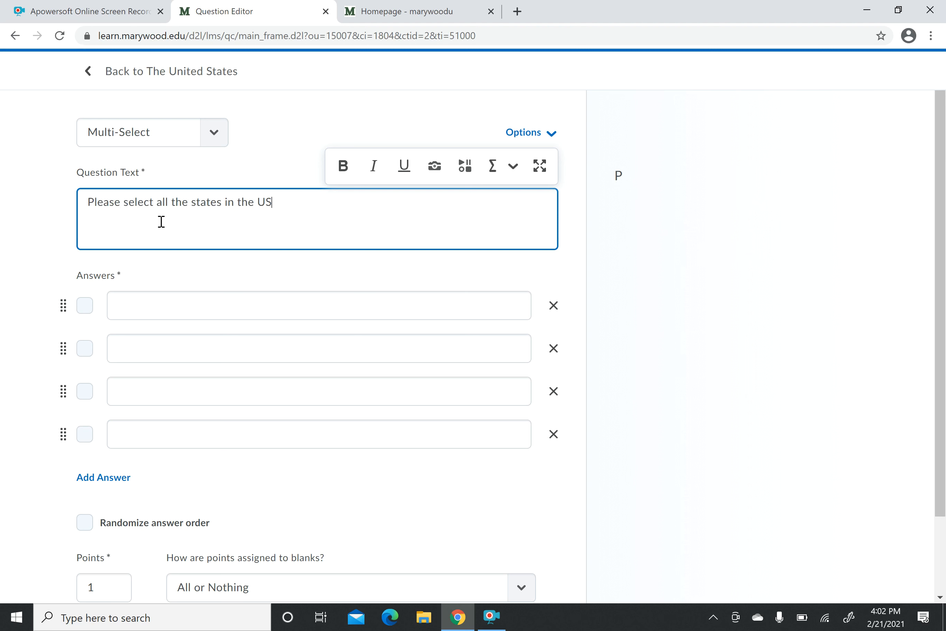
text(.)
Fill in the multi-select question's answers in order: Pennsylvania, Scranton, California and Ohio.
click(131, 312)
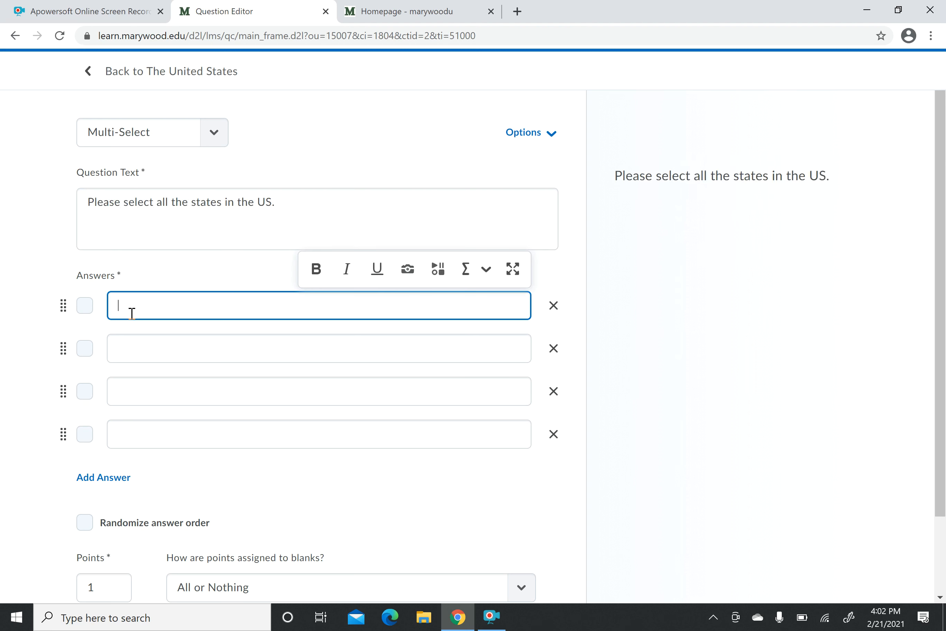
text(Pennsylvania)
click(136, 346)
text(S)
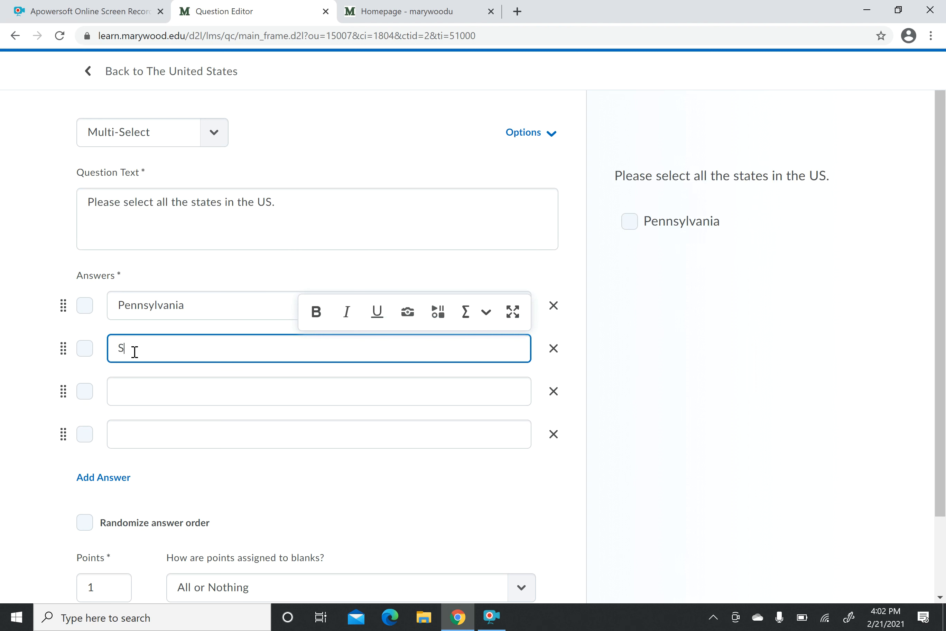
text(cranton)
click(131, 382)
text(California)
click(129, 431)
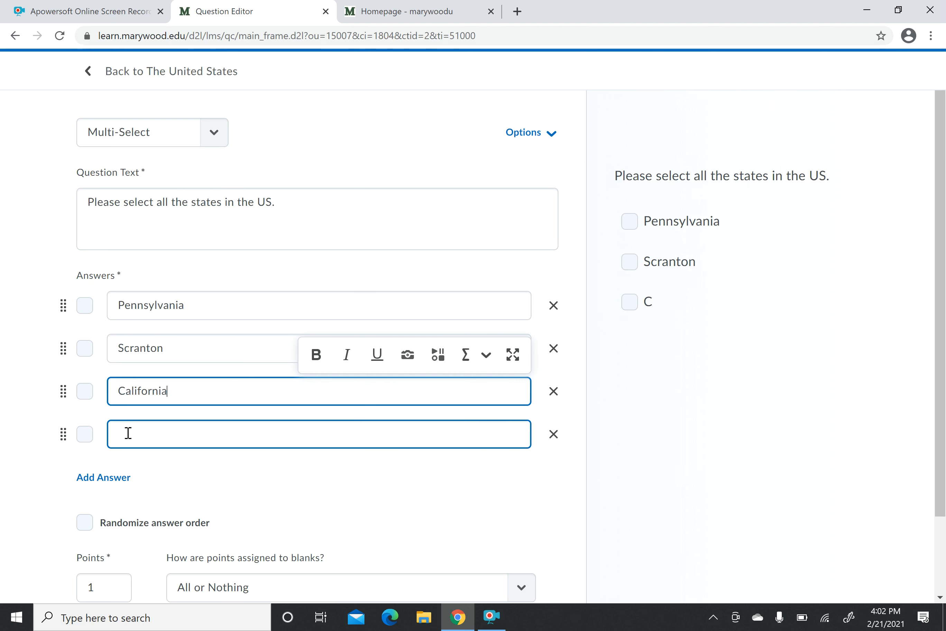
text(Ohio)
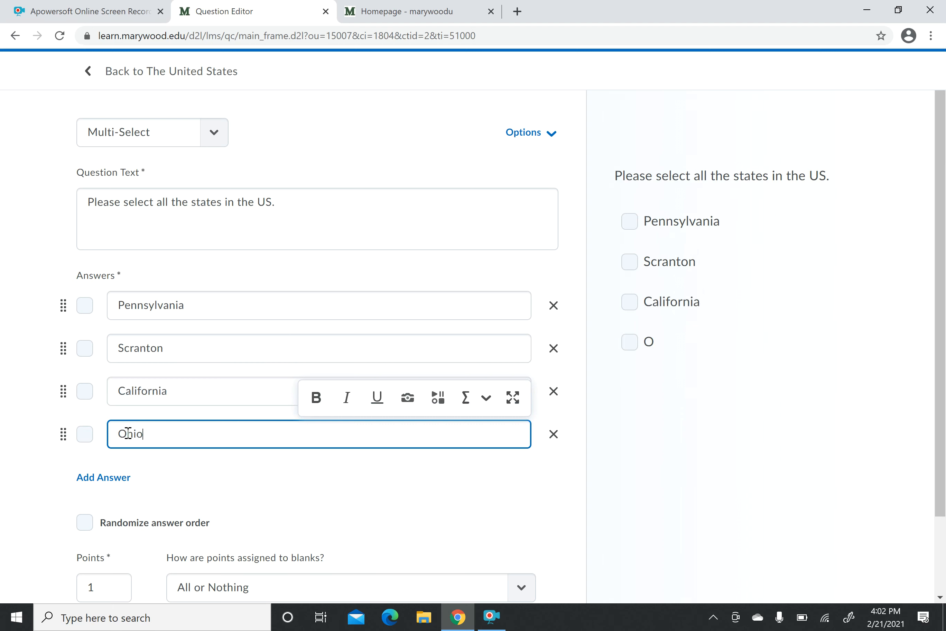
click(296, 492)
scroll(297, 488, down, 2)
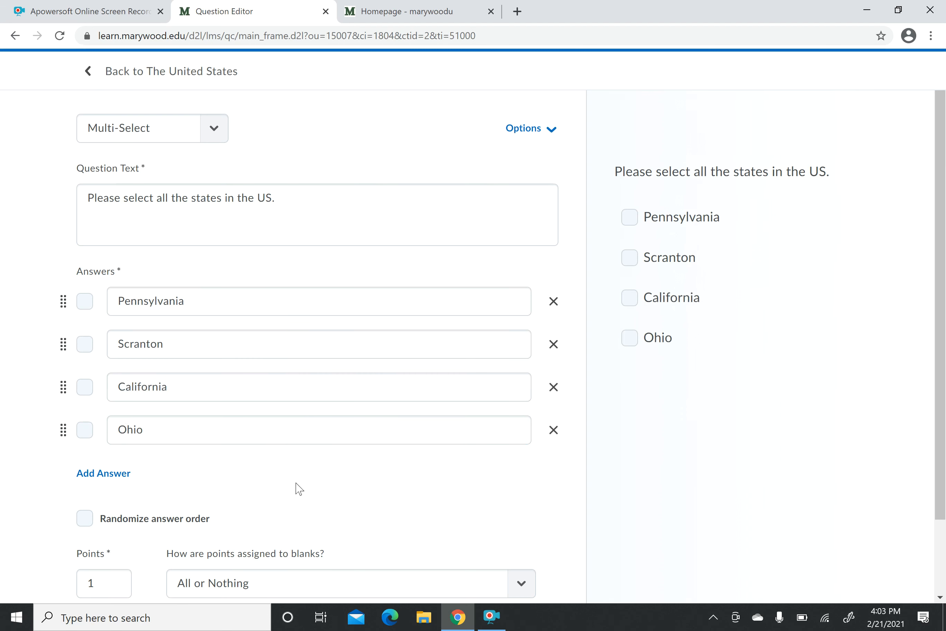
scroll(299, 489, up, 2)
scroll(299, 488, down, 2)
scroll(299, 488, up, 2)
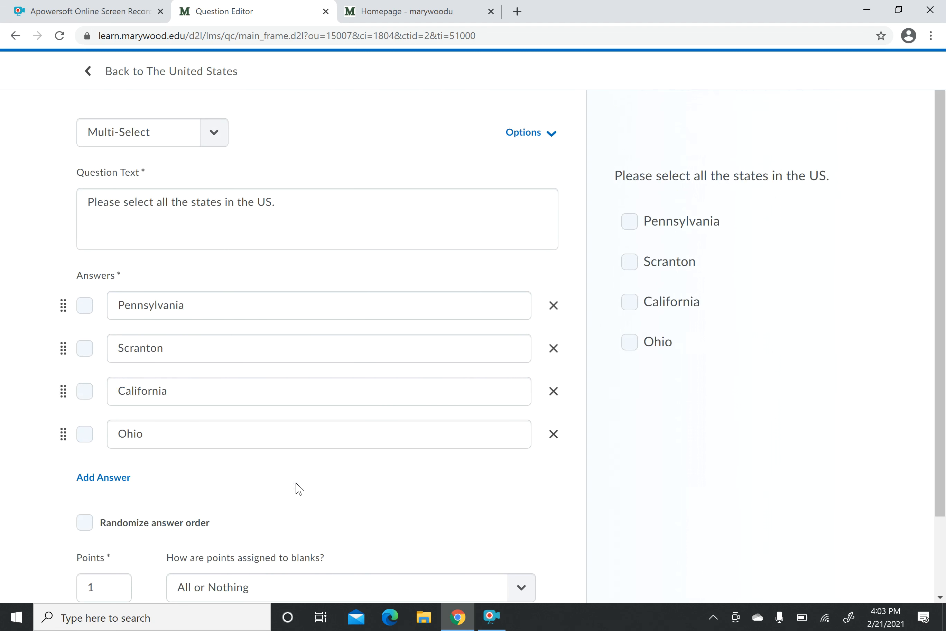
Mark Pennsylvania and California as correct answers and save the multi-select question.
click(84, 305)
click(85, 394)
scroll(371, 502, down, 2)
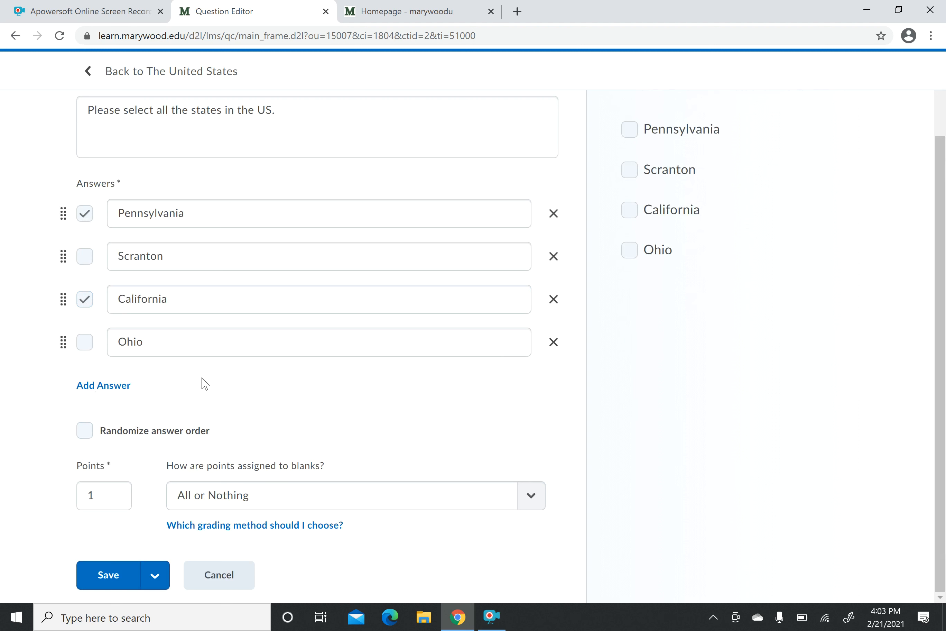
click(274, 214)
click(320, 301)
click(112, 574)
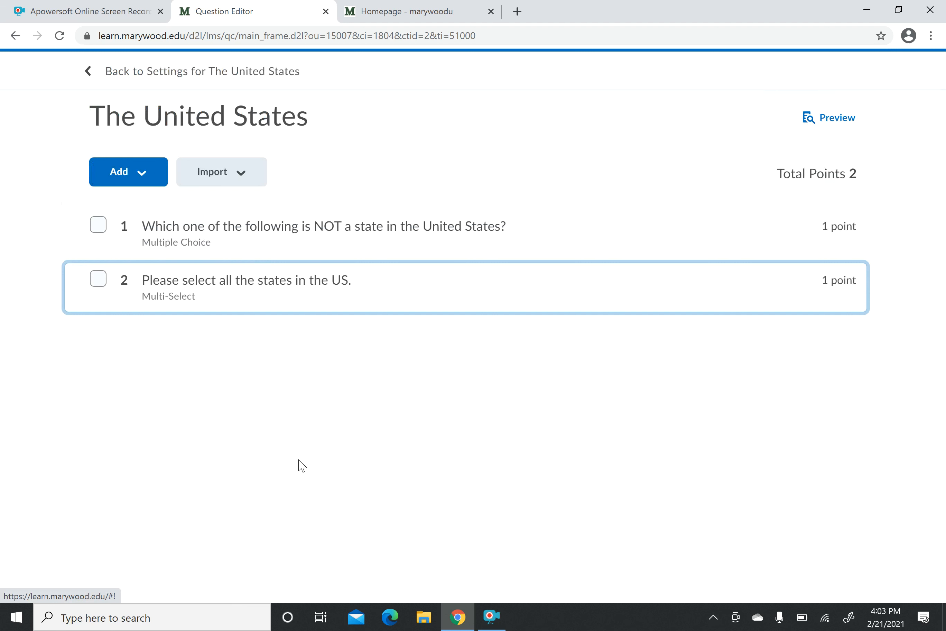
Return to the quiz settings and review the quiz's general properties, question list and optional sections.
click(174, 76)
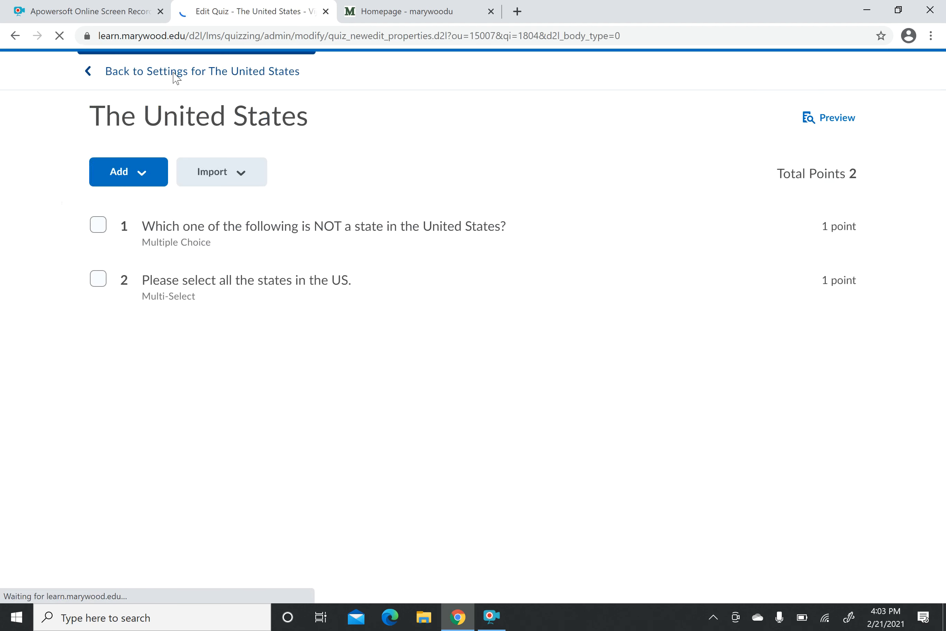
scroll(358, 398, down, 3)
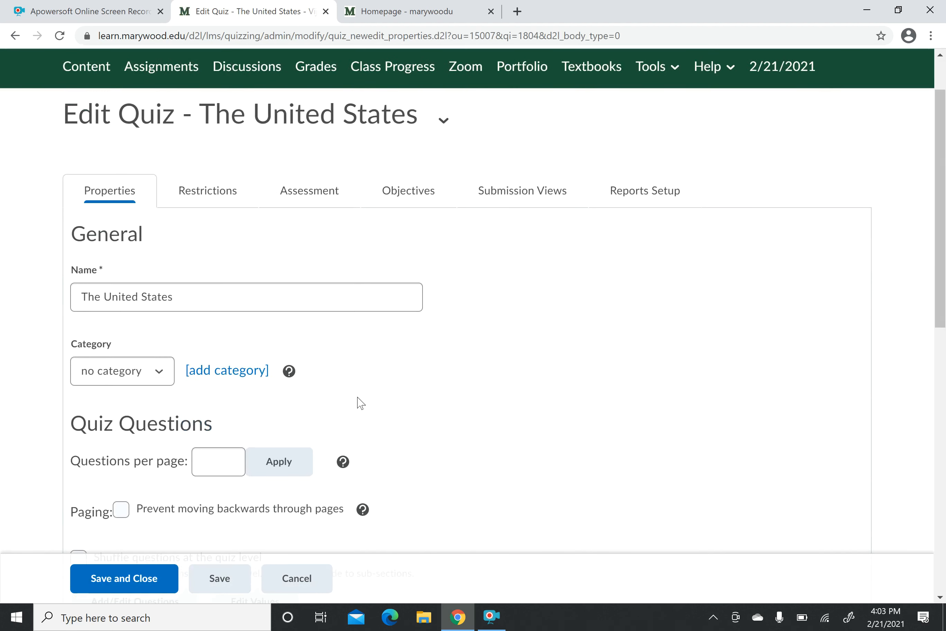
scroll(358, 397, up, 3)
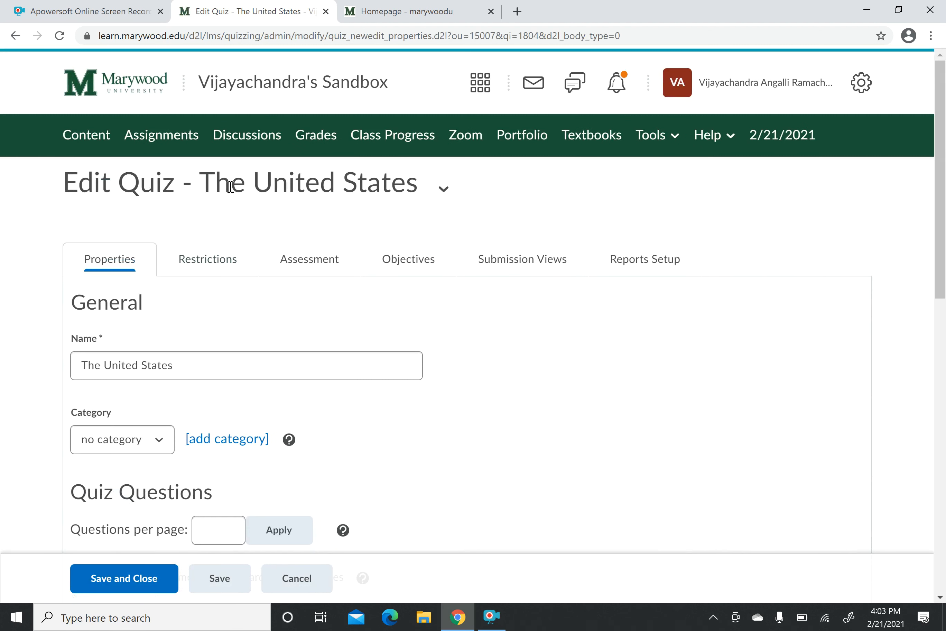
scroll(397, 335, down, 3)
scroll(397, 335, down, 10)
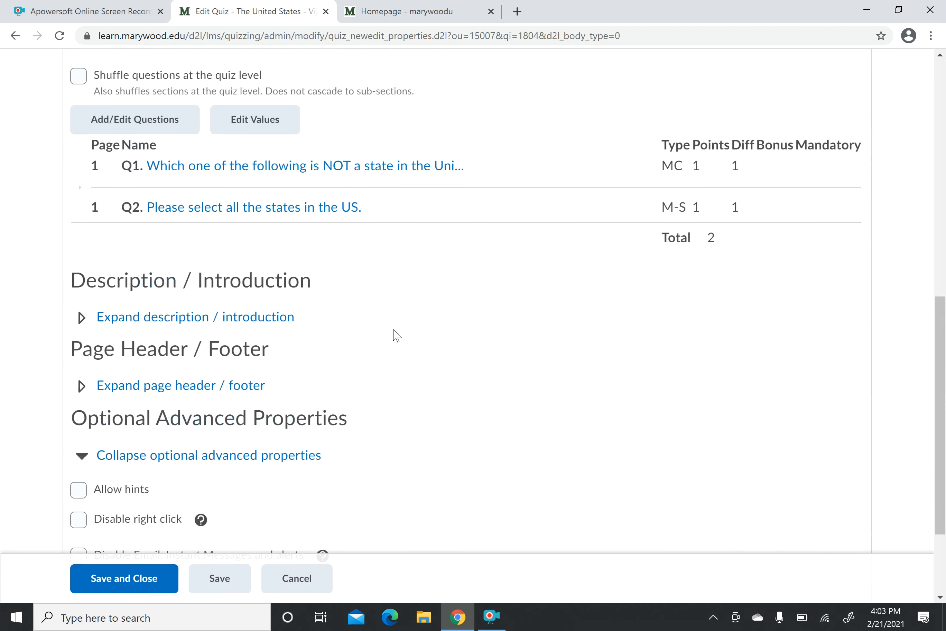
scroll(397, 336, up, 3)
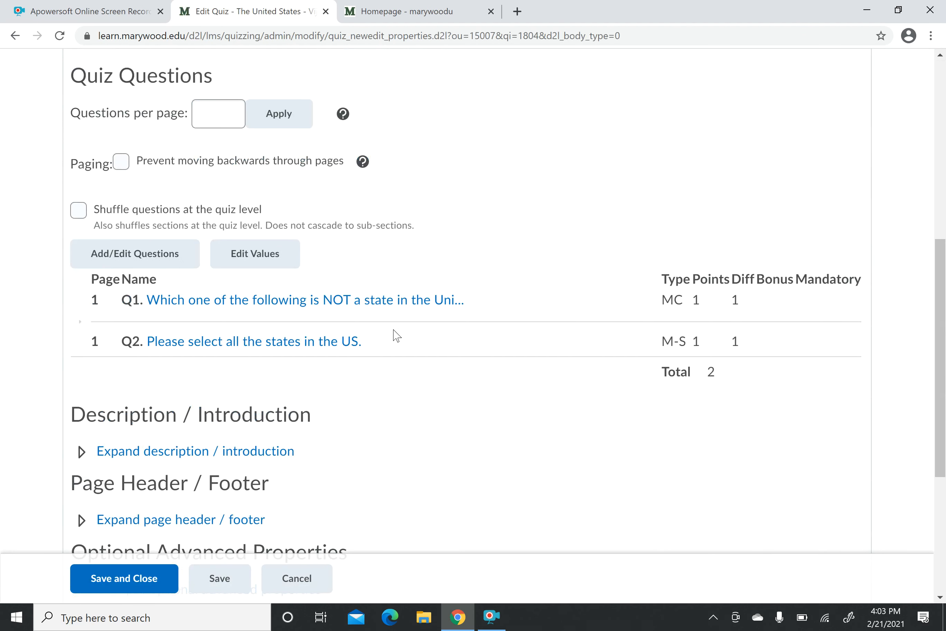
scroll(397, 336, up, 3)
scroll(471, 295, down, 1)
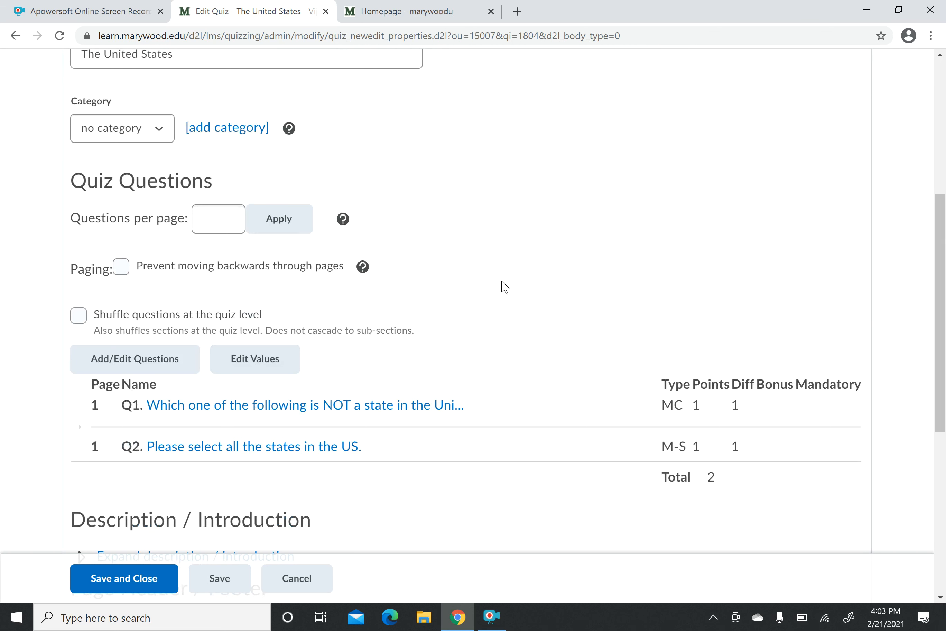
scroll(505, 287, up, 4)
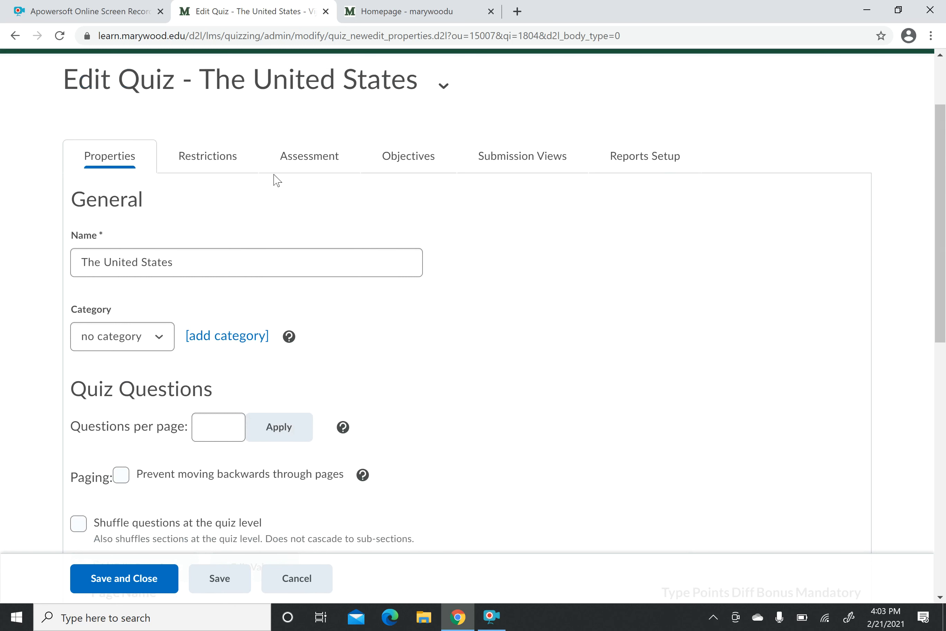
In the quiz's restrictions, enable an availability start date and set it to 2/22/2021 at 4:00 PM.
click(224, 163)
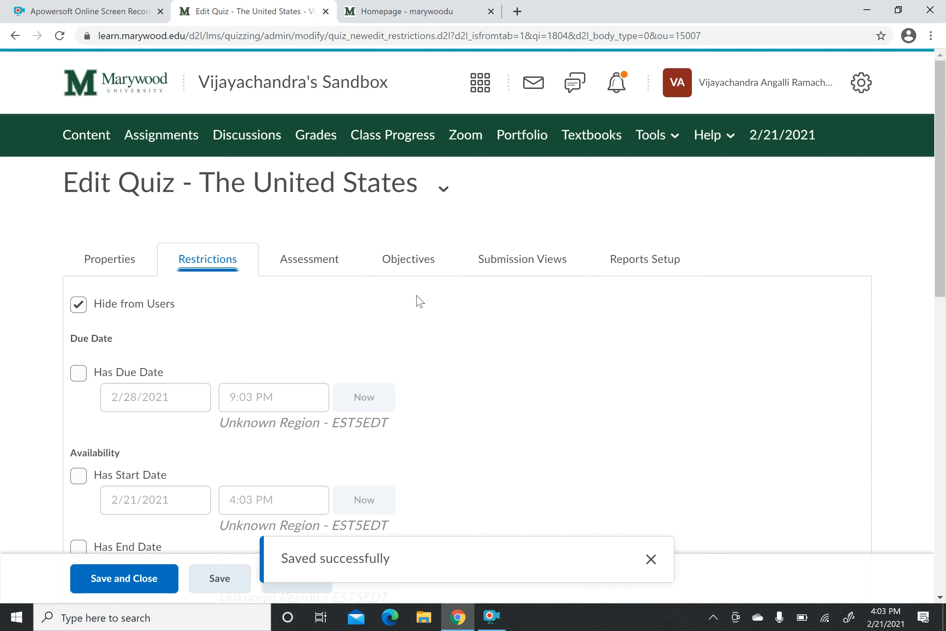
scroll(417, 300, down, 5)
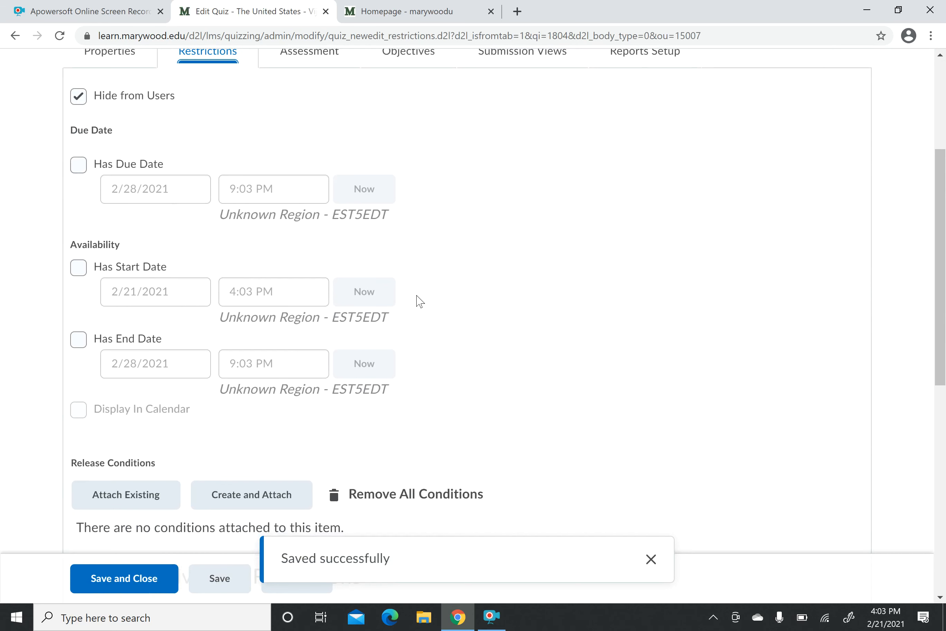
scroll(419, 300, up, 2)
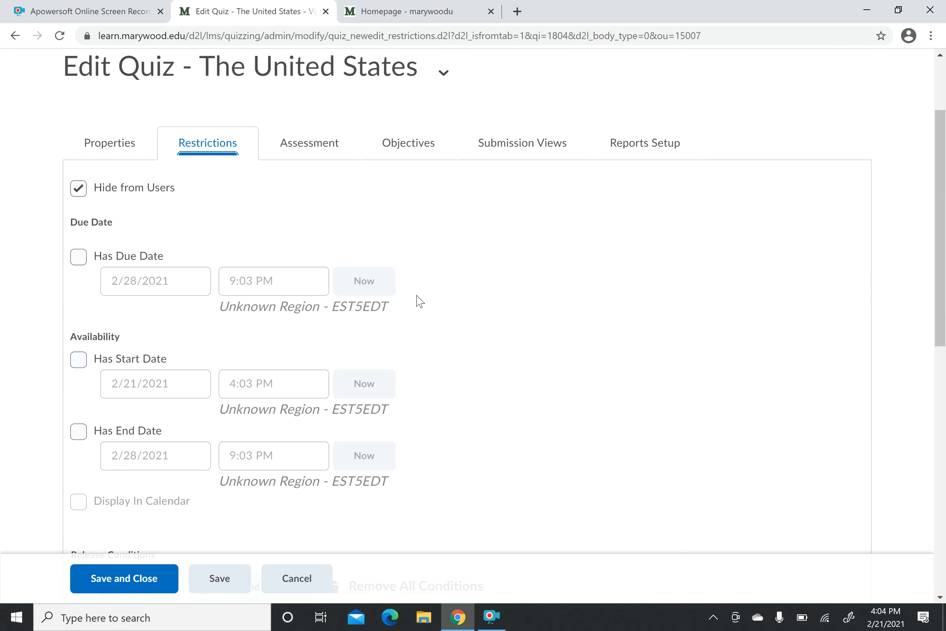
scroll(420, 301, down, 3)
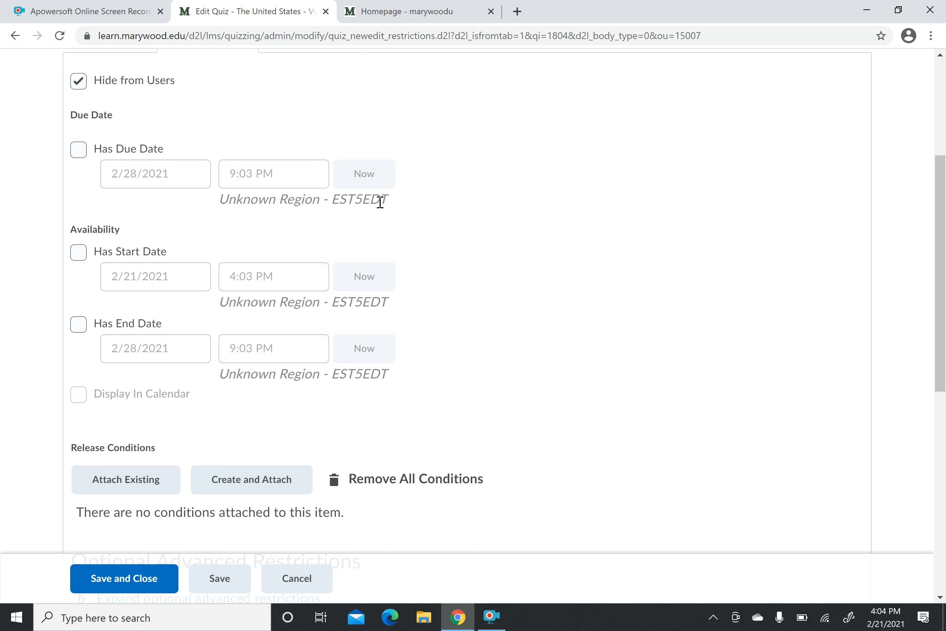
scroll(381, 201, down, 2)
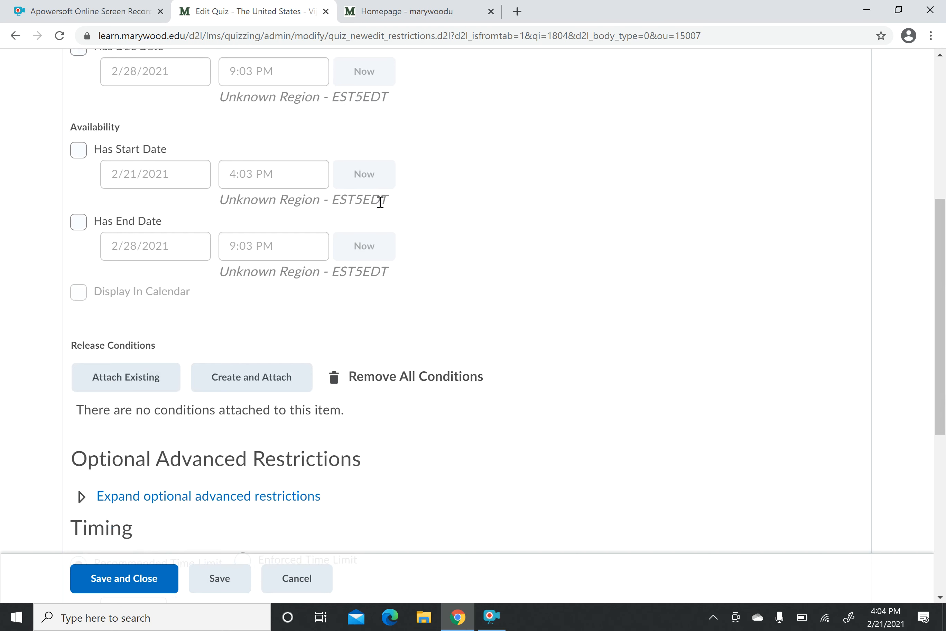
scroll(380, 201, up, 2)
scroll(380, 201, down, 1)
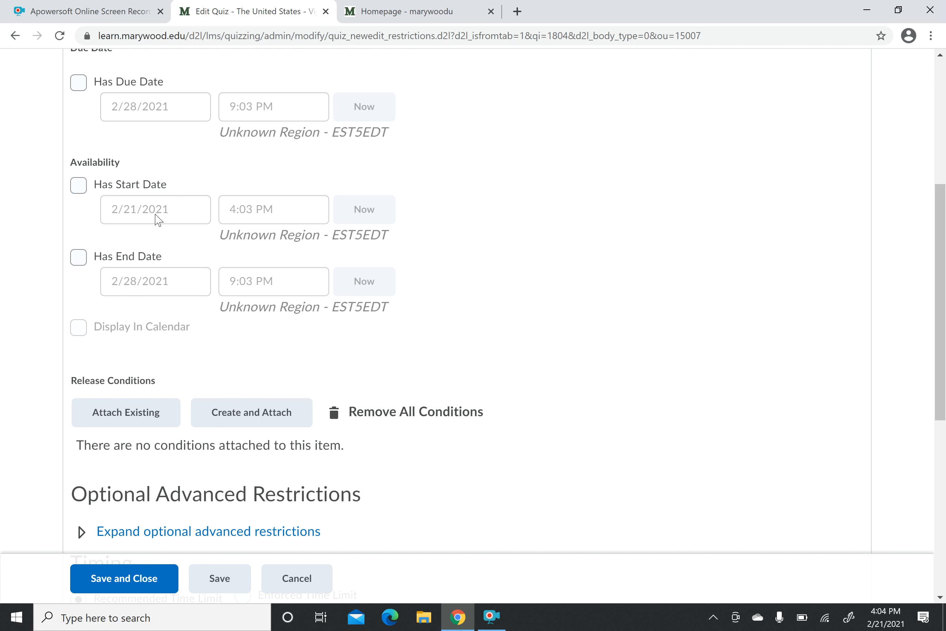
click(79, 186)
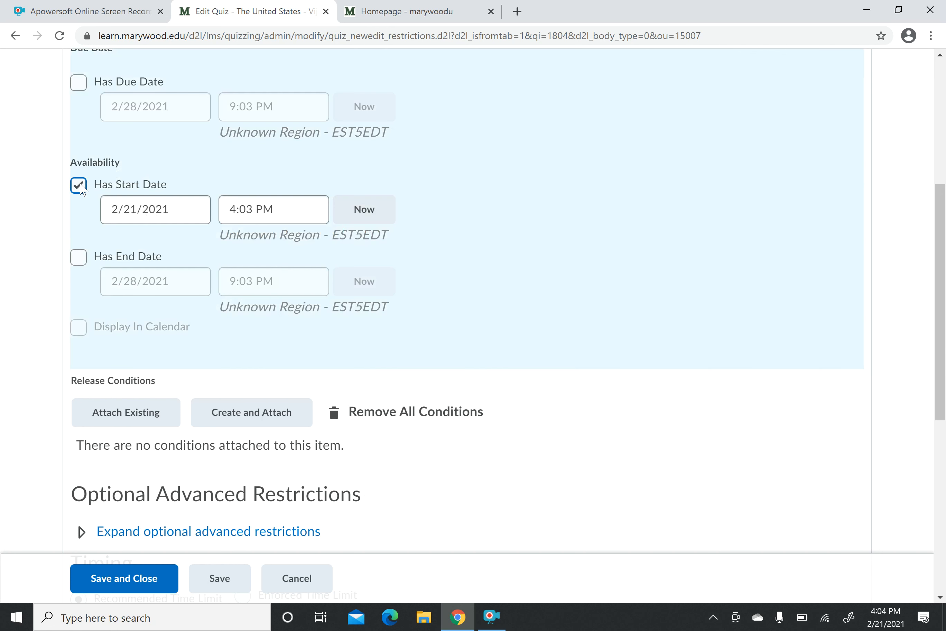
click(136, 207)
click(156, 424)
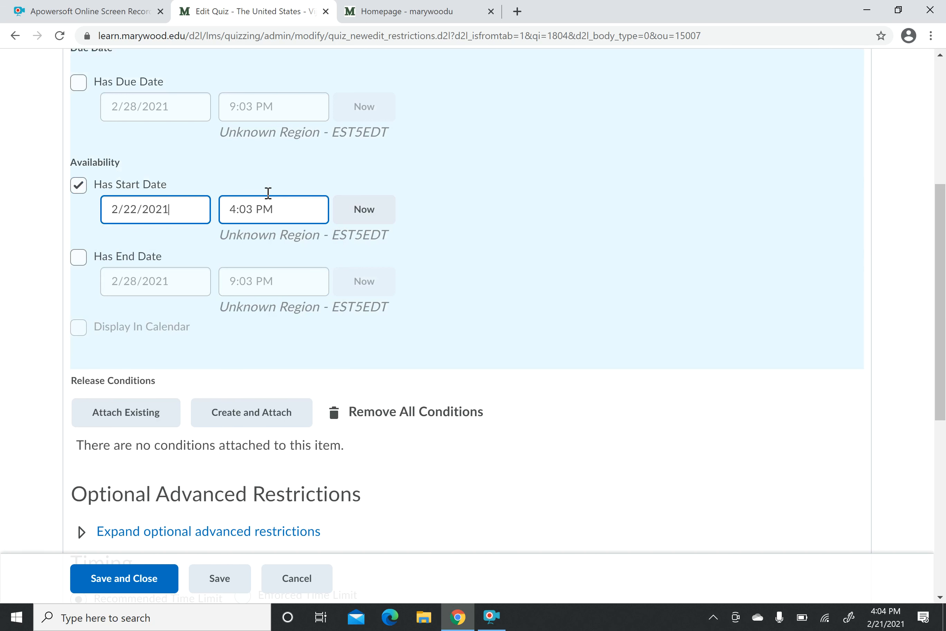
click(253, 209)
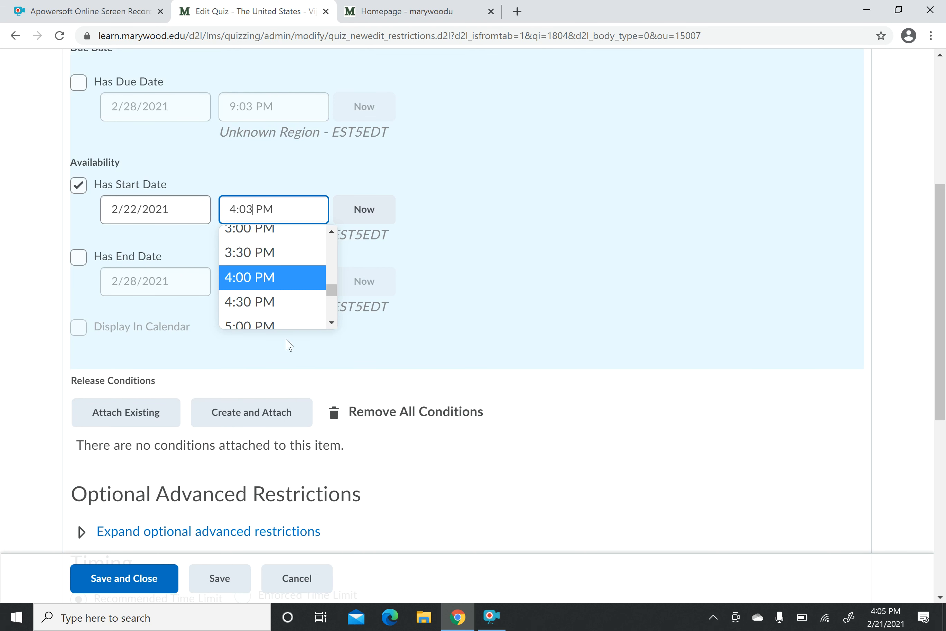
click(283, 285)
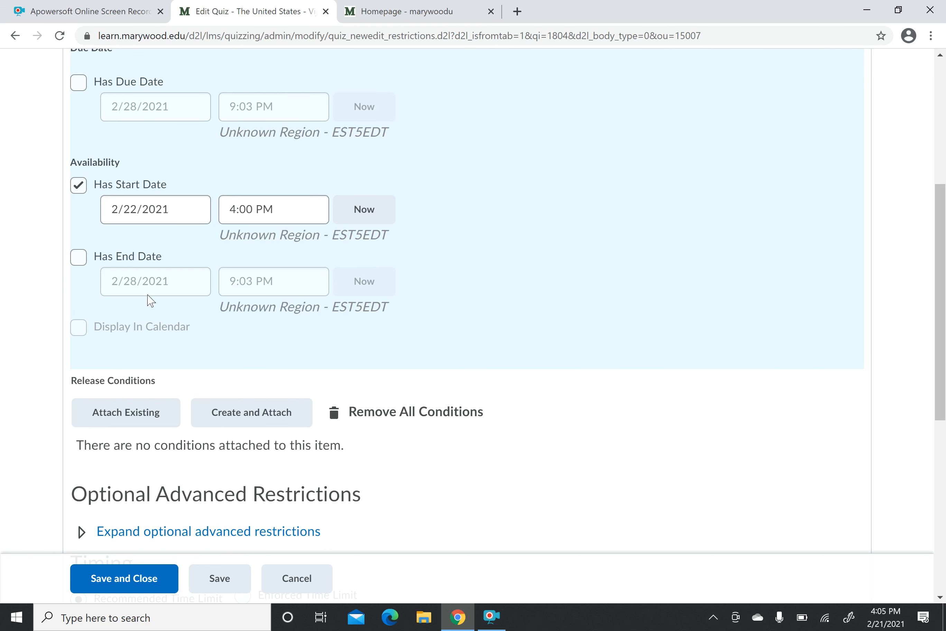
Enable an availability end date for the quiz and set it to 2/22/2021 at 5:00 PM.
click(79, 257)
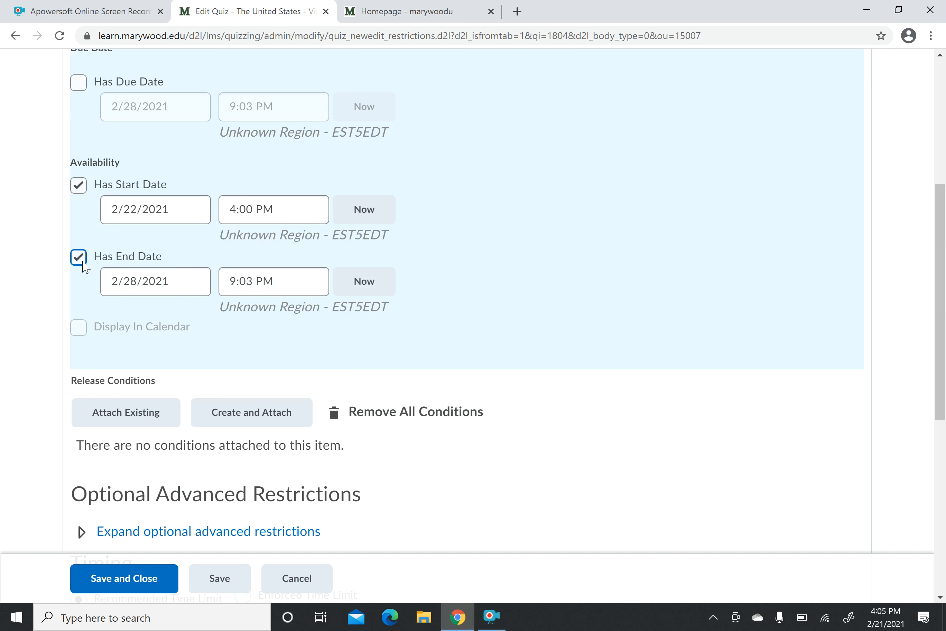
click(138, 281)
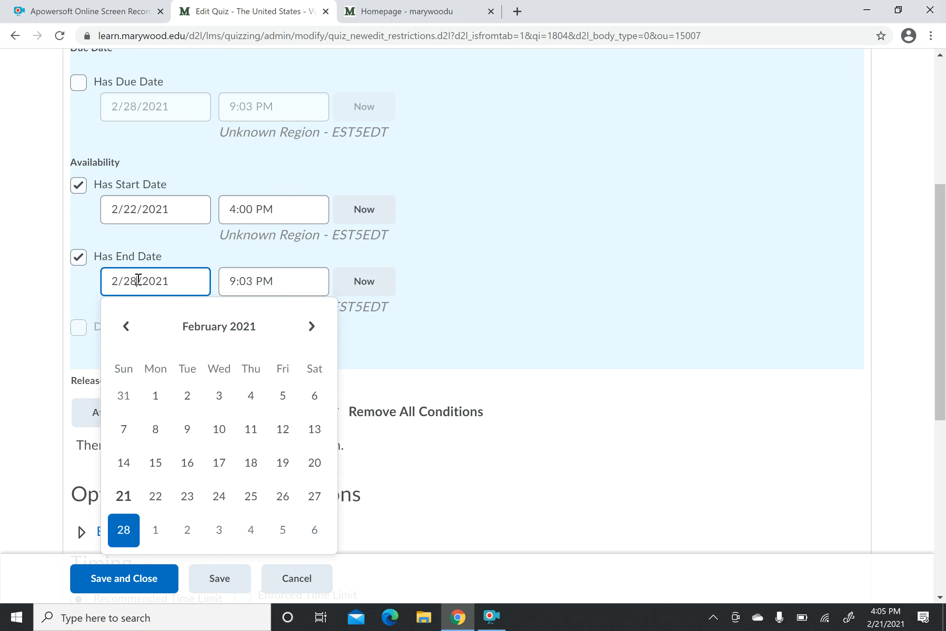
click(155, 496)
click(236, 285)
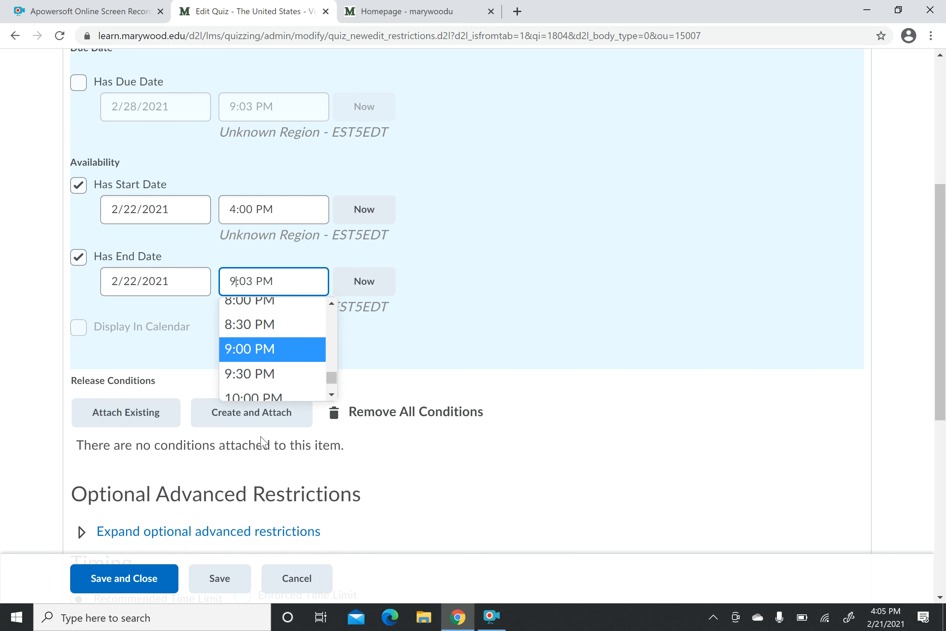
click(332, 378)
drag(332, 378, 328, 358)
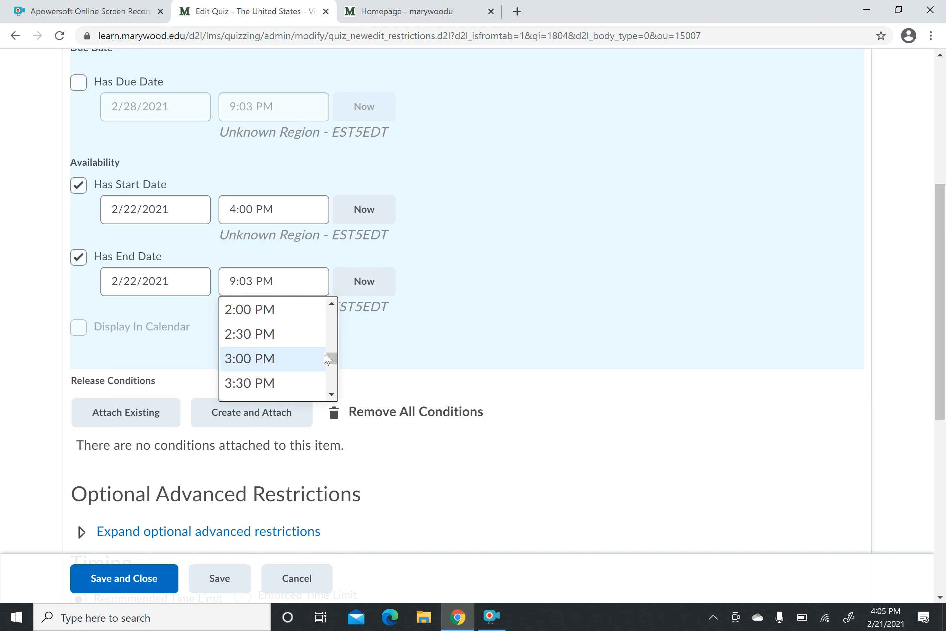
click(332, 394)
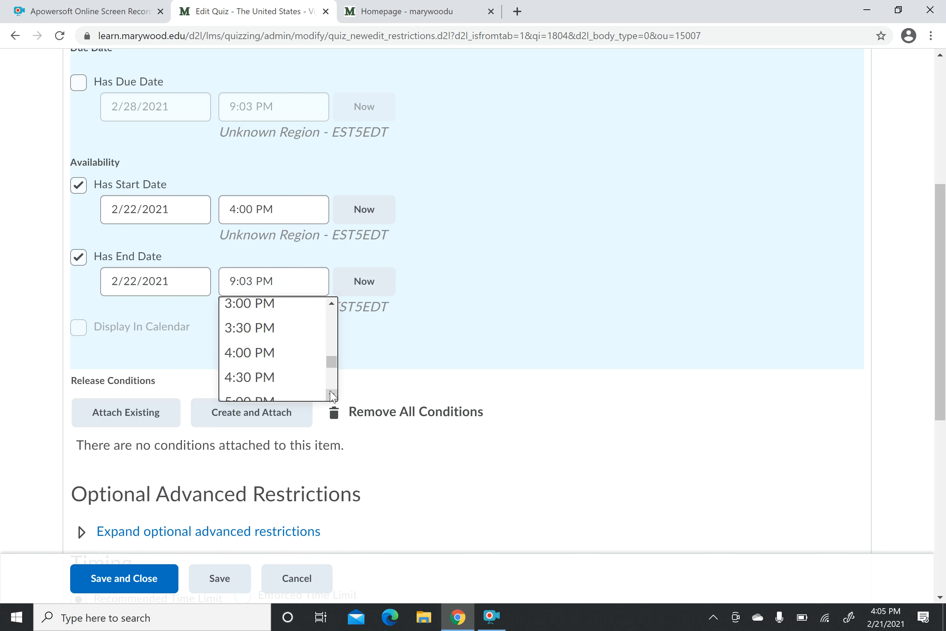
click(332, 394)
click(282, 369)
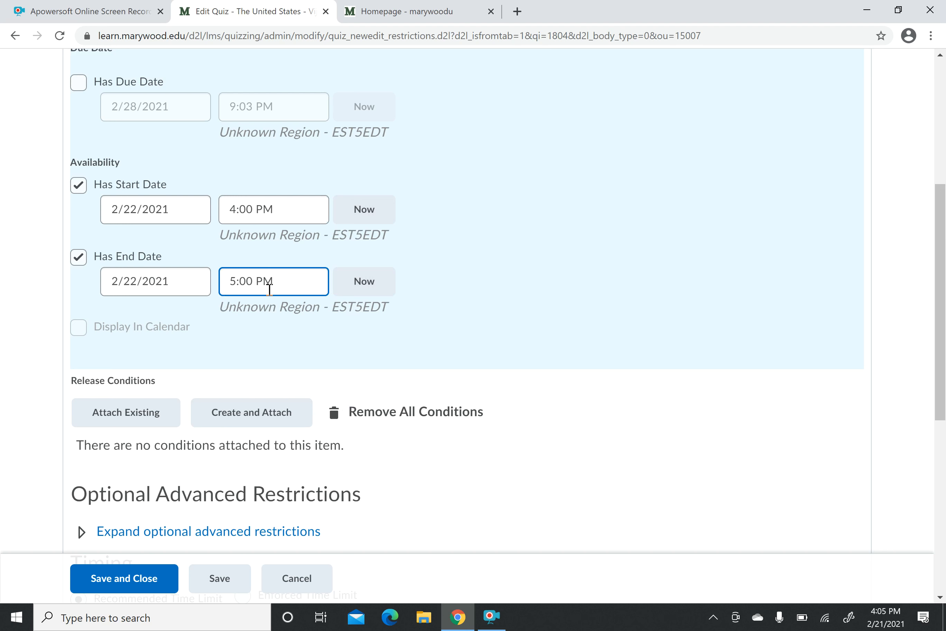
Change the availability end time to 4:10 PM.
click(235, 280)
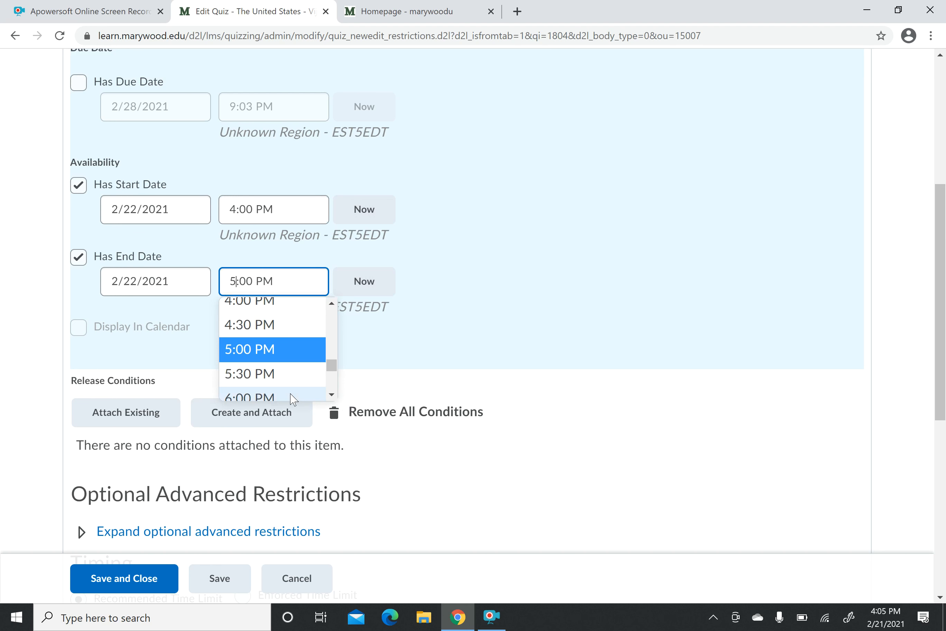
key(BackSpace)
text(4)
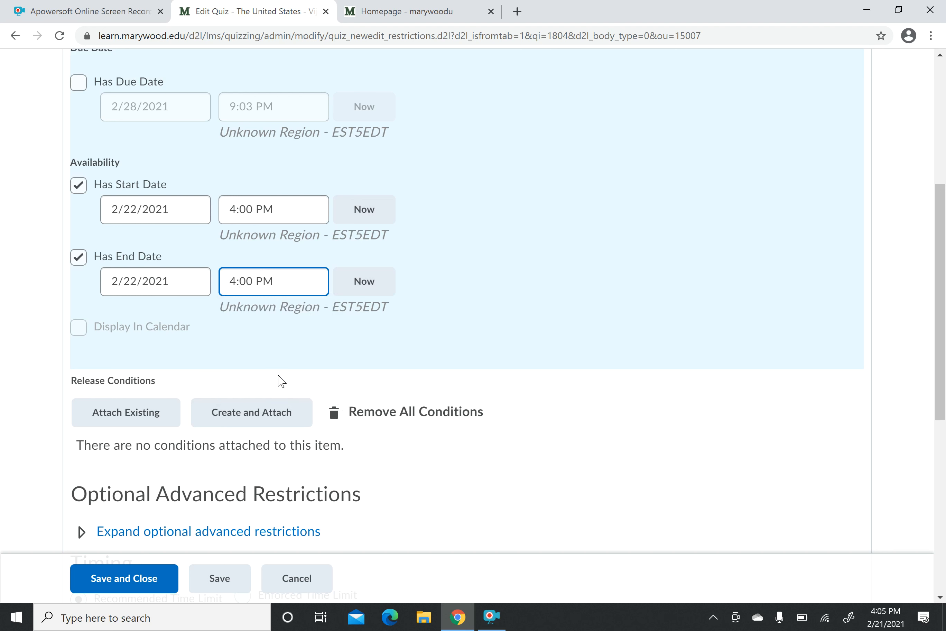
click(245, 281)
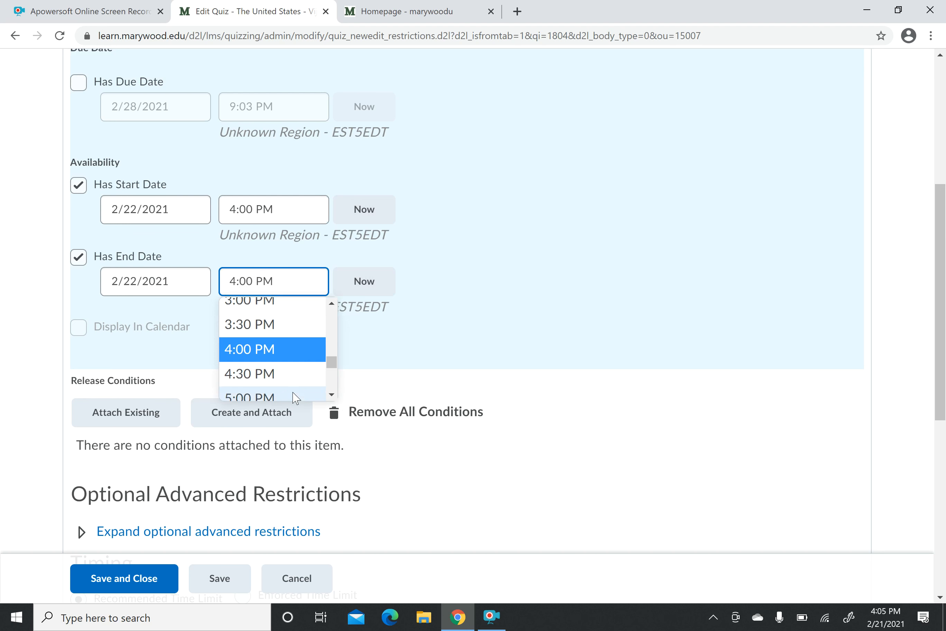
key(BackSpace)
text(1)
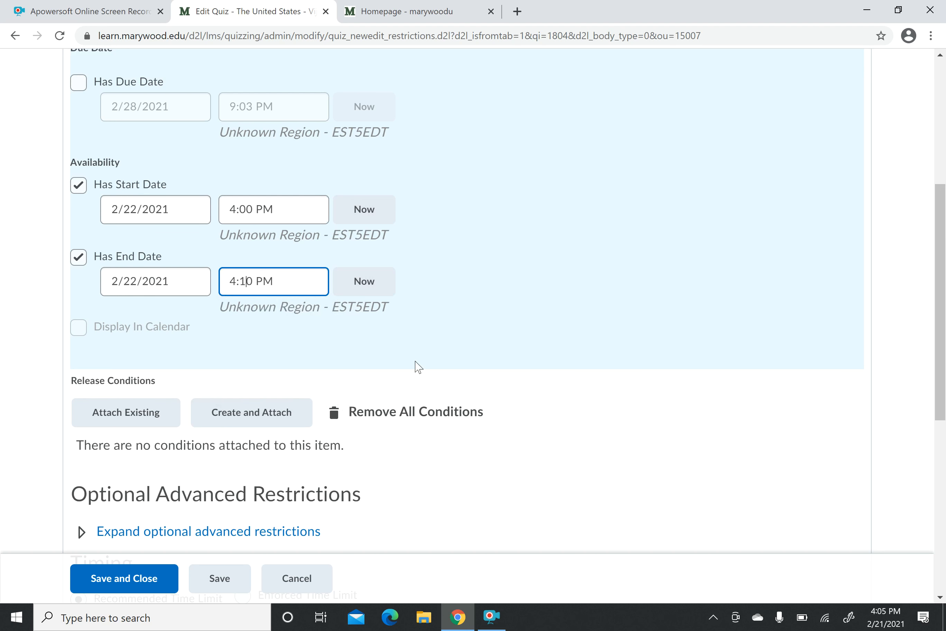
click(276, 211)
click(262, 240)
click(238, 211)
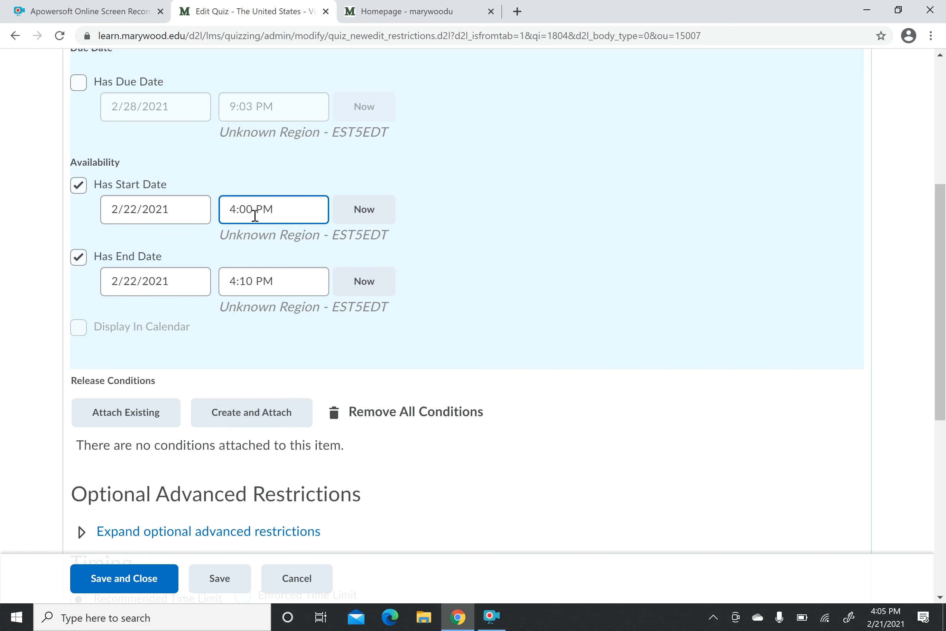
click(234, 249)
click(283, 212)
click(260, 282)
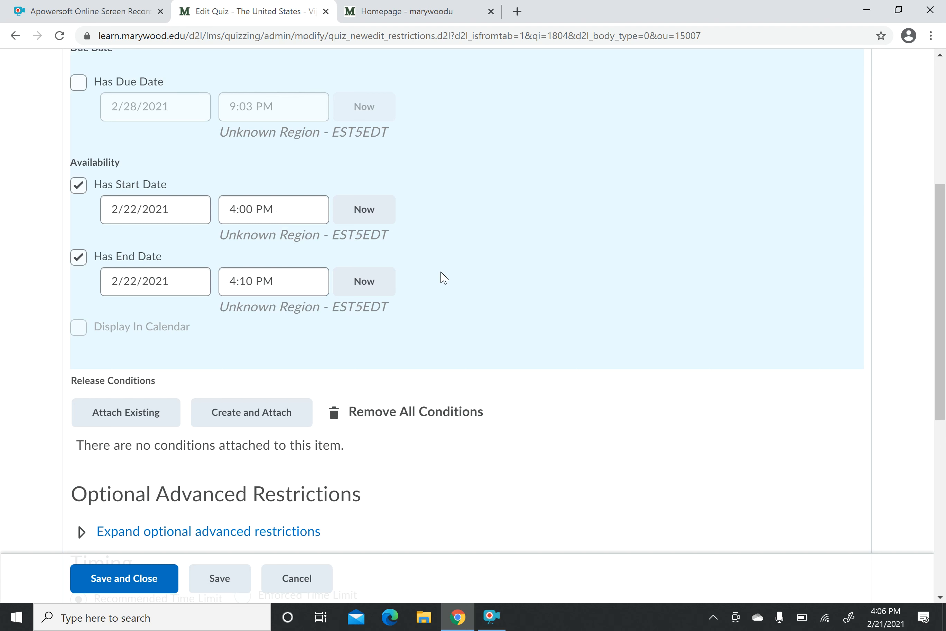
scroll(444, 278, down, 1)
scroll(444, 278, up, 1)
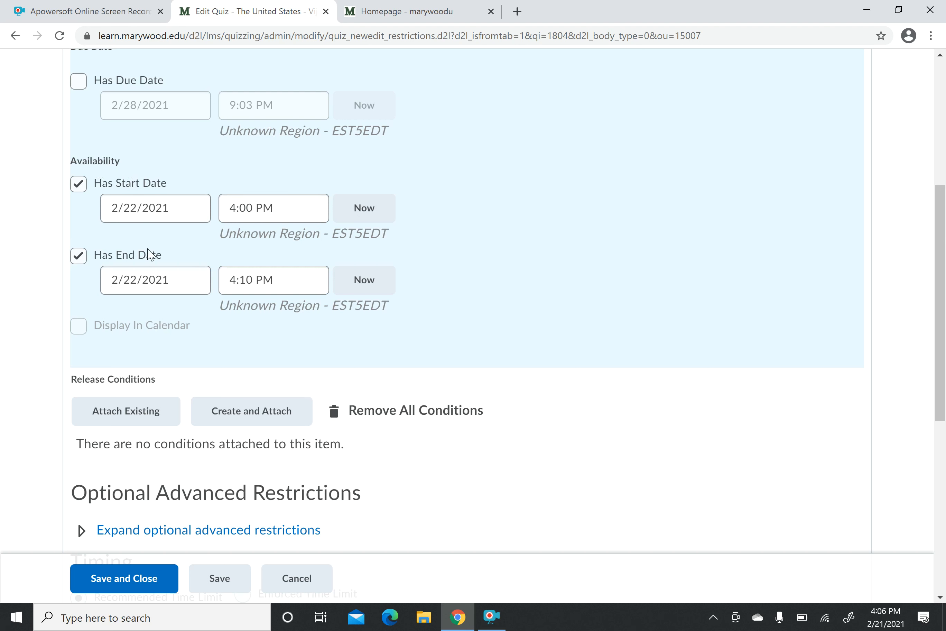
scroll(351, 286, down, 3)
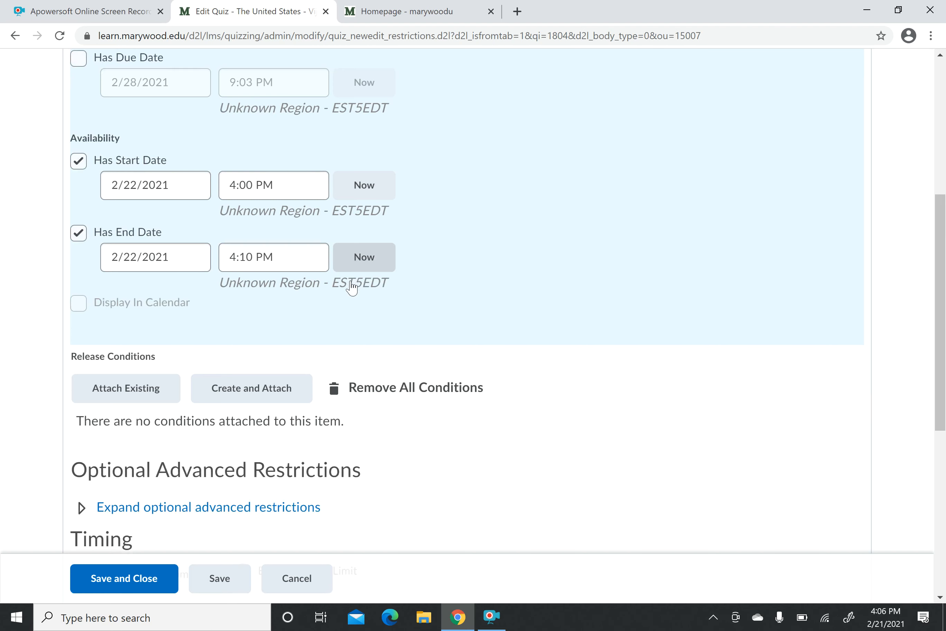
scroll(353, 286, up, 2)
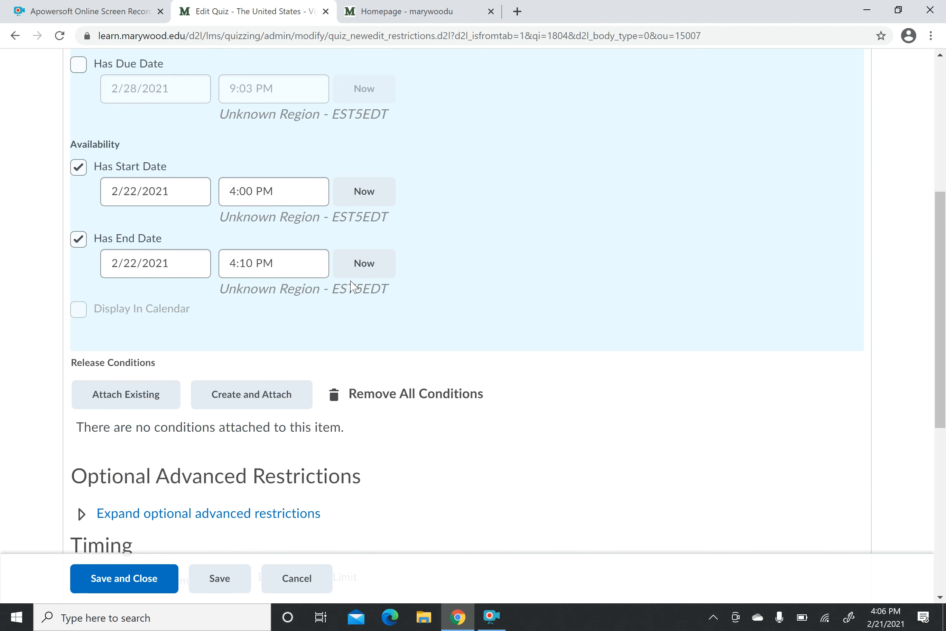
click(249, 272)
scroll(578, 320, down, 1)
scroll(578, 320, up, 2)
scroll(578, 320, down, 1)
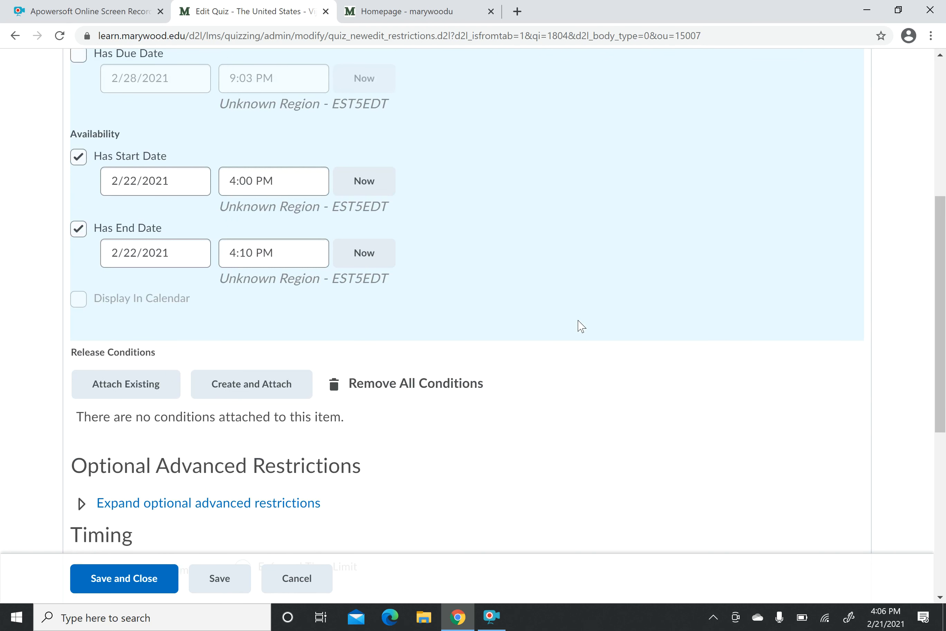
Switch the quiz timing from a recommended to an enforced time limit.
scroll(581, 326, down, 1)
click(302, 210)
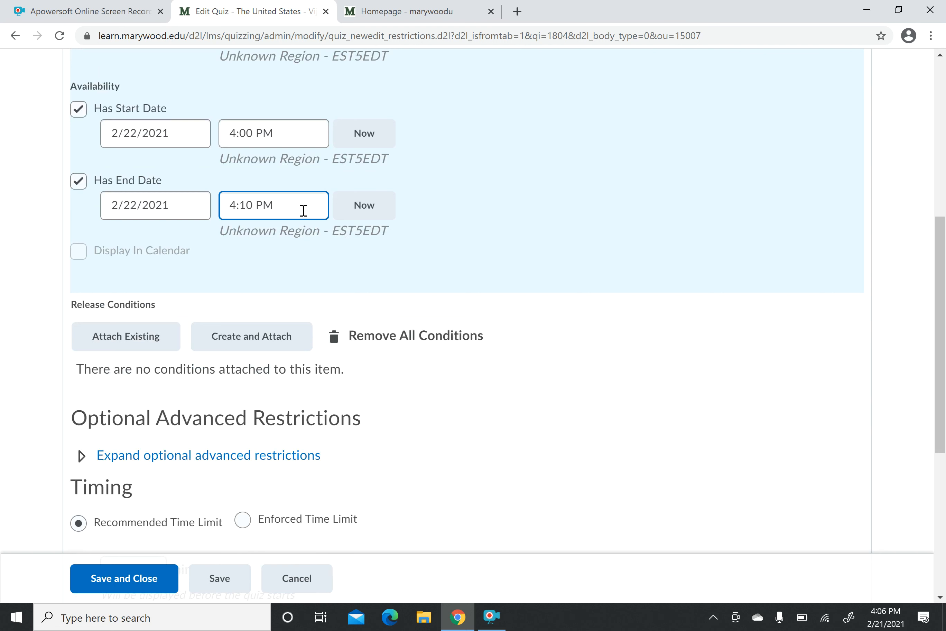
click(406, 259)
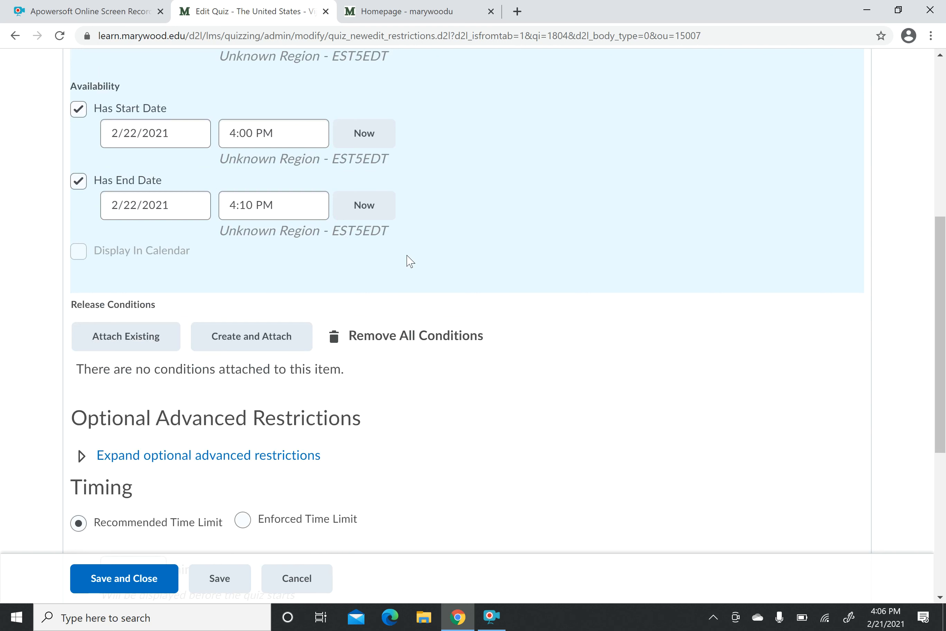
scroll(409, 260, down, 3)
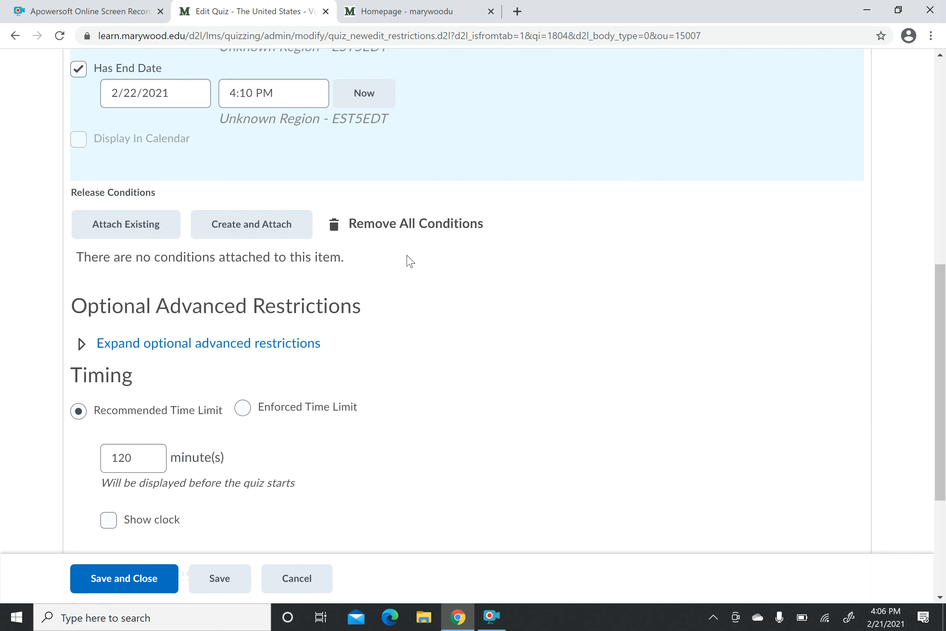
scroll(409, 260, down, 3)
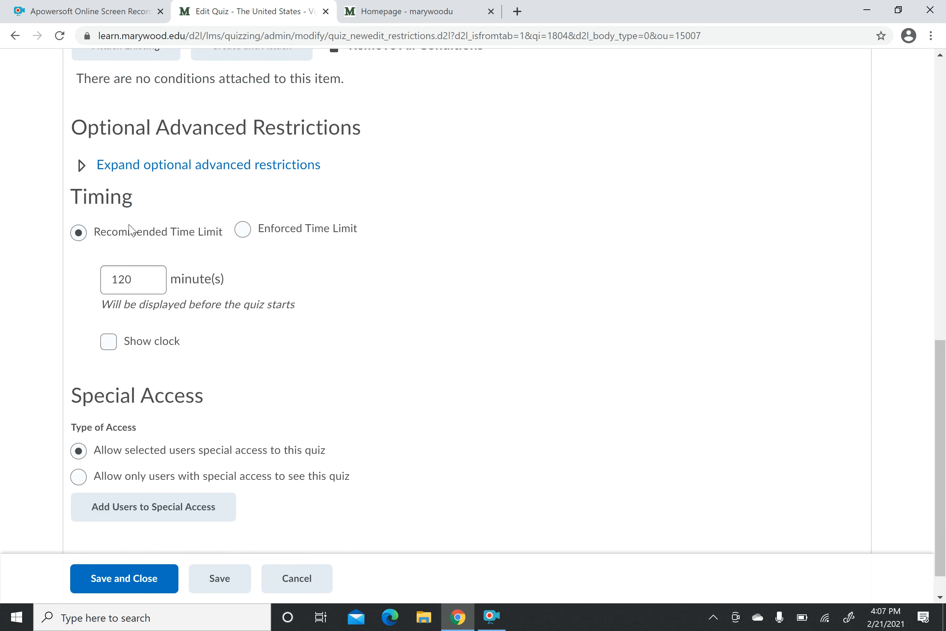
click(161, 279)
click(244, 230)
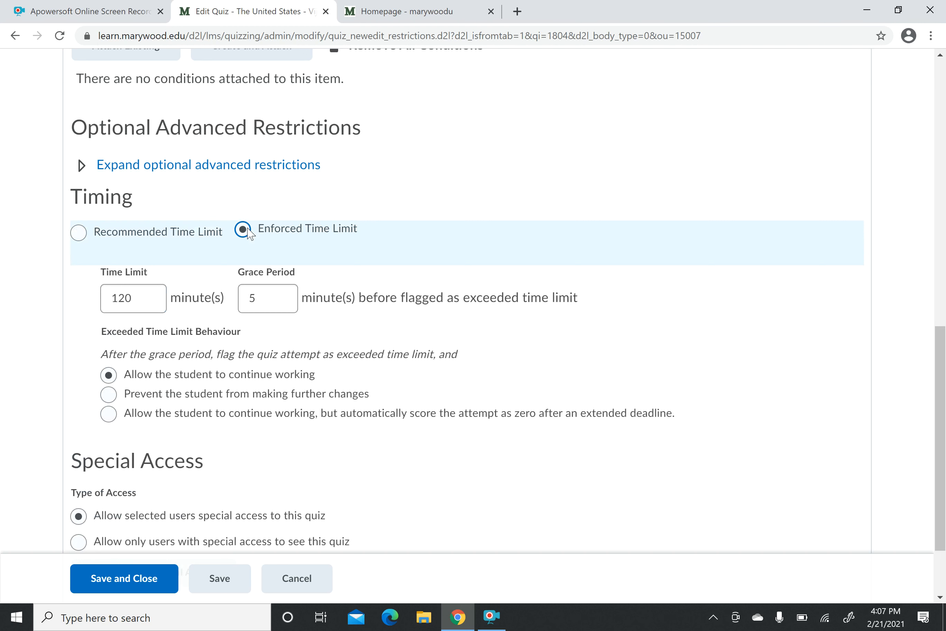
Set the time limit to 10 minutes and prevent the student from making further changes when the limit is exceeded.
click(132, 299)
key(BackSpace)
key(BackSpace)
key(BackSpace)
text(10)
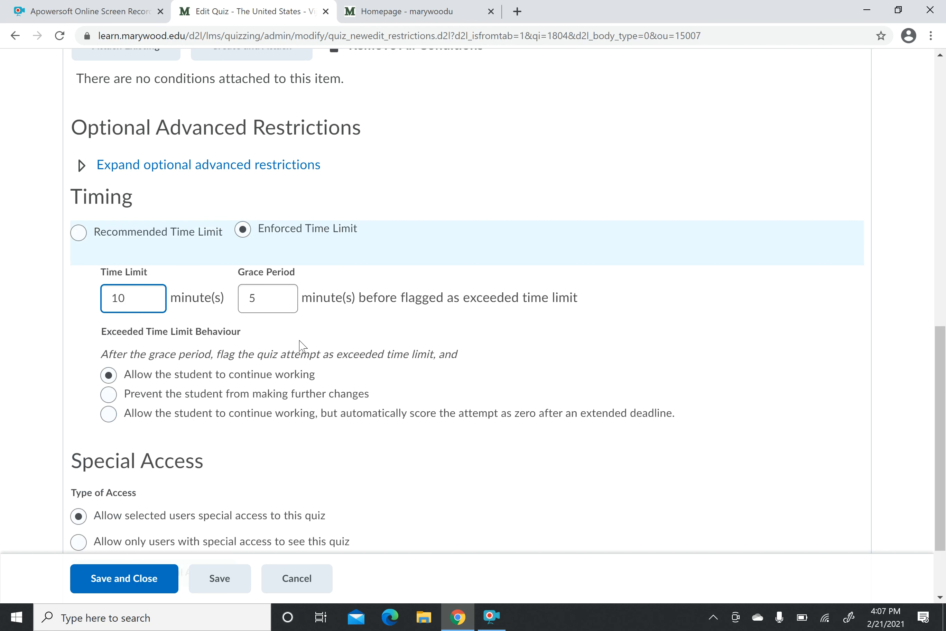
scroll(299, 345, down, 1)
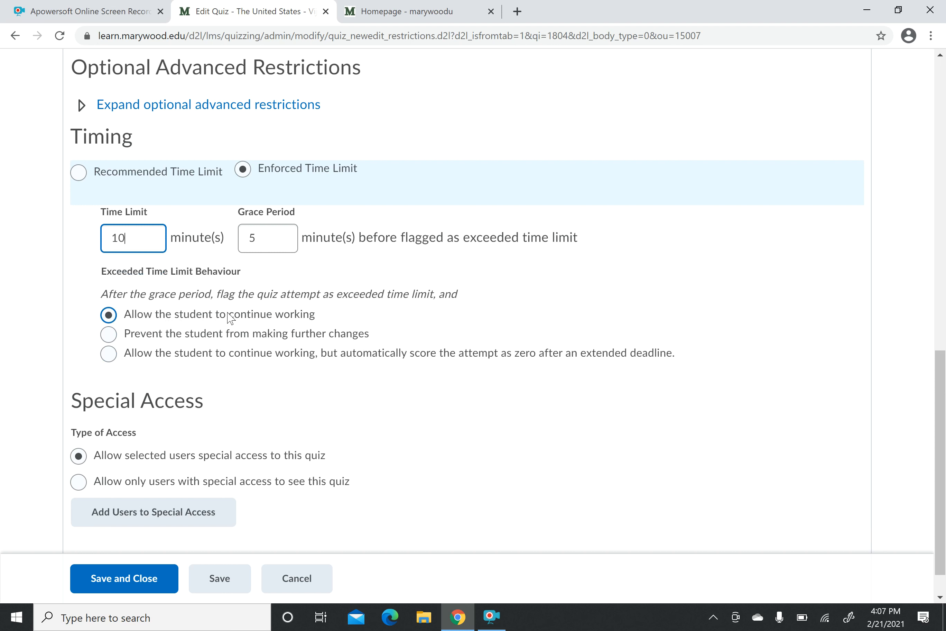
click(109, 335)
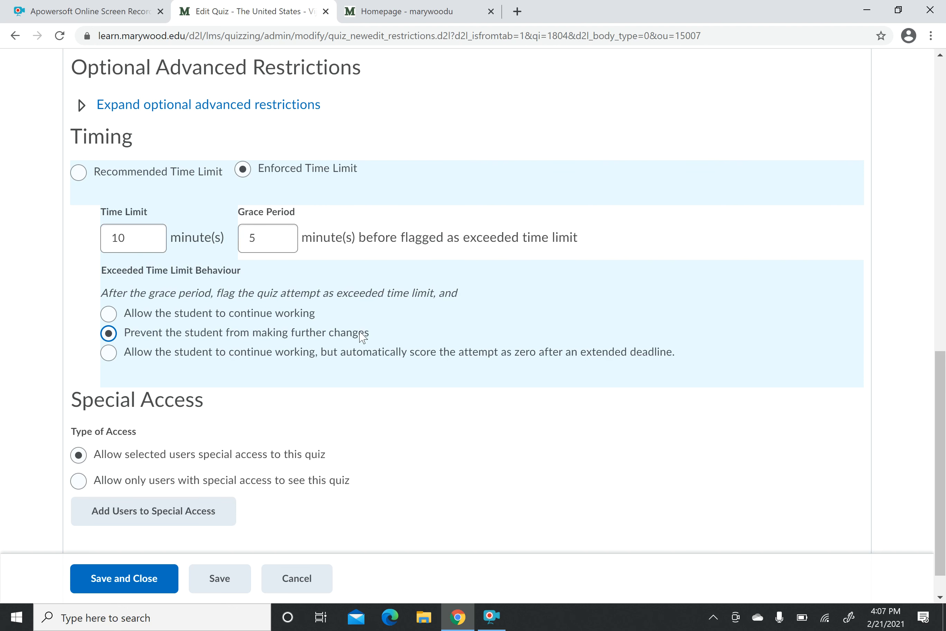
Review the quiz's timing, exceeded time limit and special access options.
scroll(375, 351, down, 1)
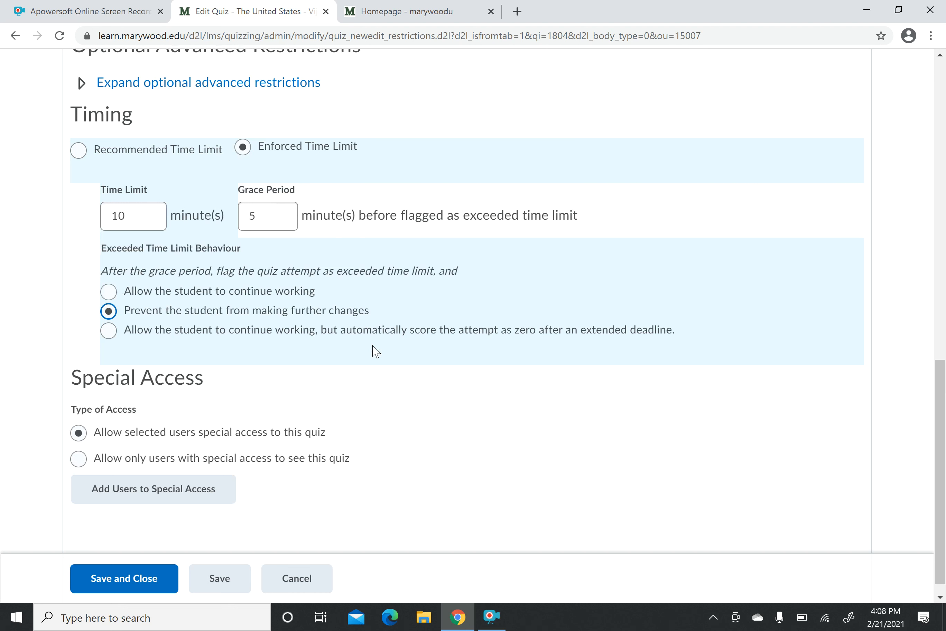
scroll(375, 351, down, 1)
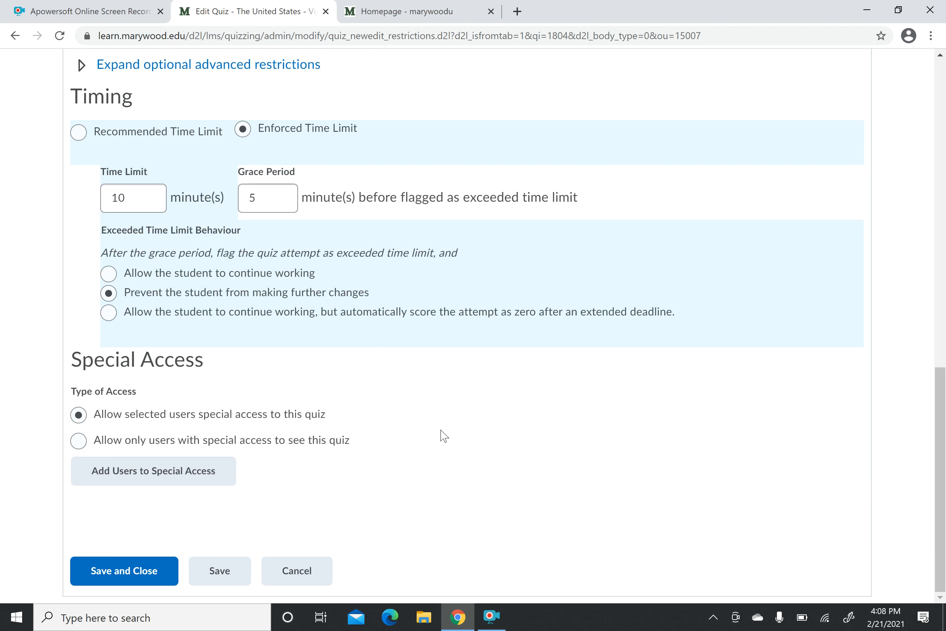
scroll(440, 430, up, 1)
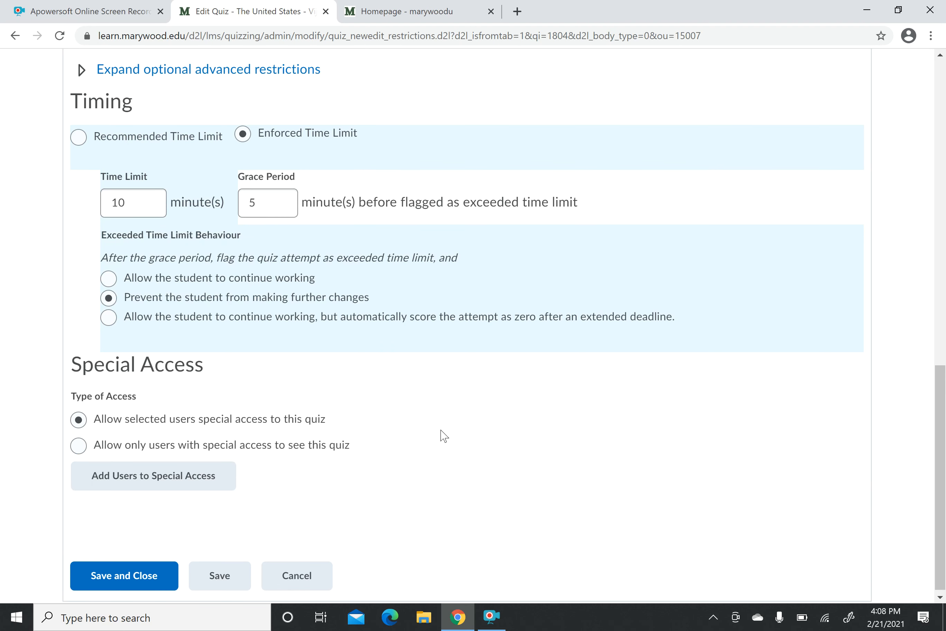
scroll(444, 435, up, 2)
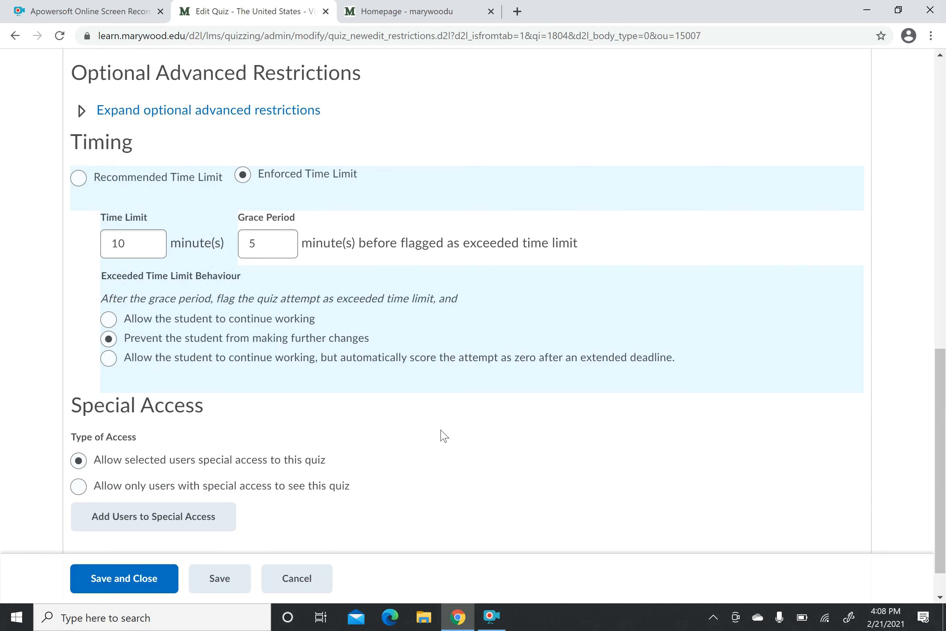
scroll(444, 435, up, 5)
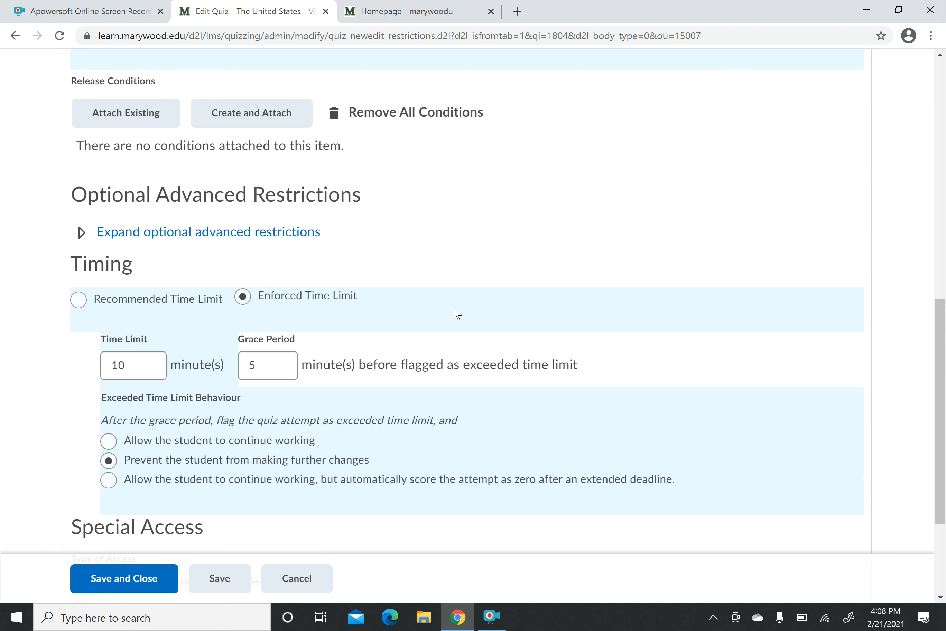
scroll(456, 313, down, 1)
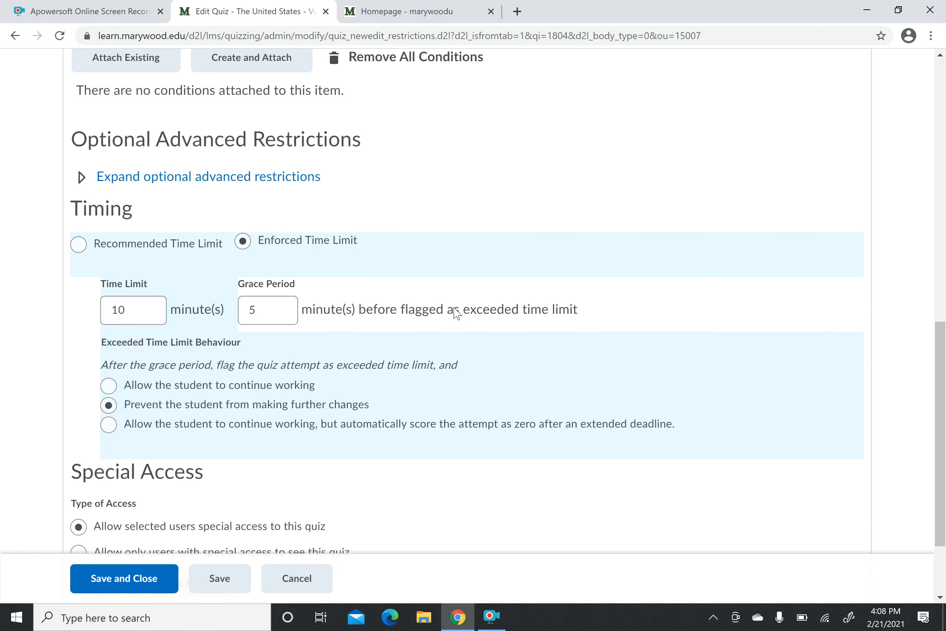
scroll(457, 314, down, 1)
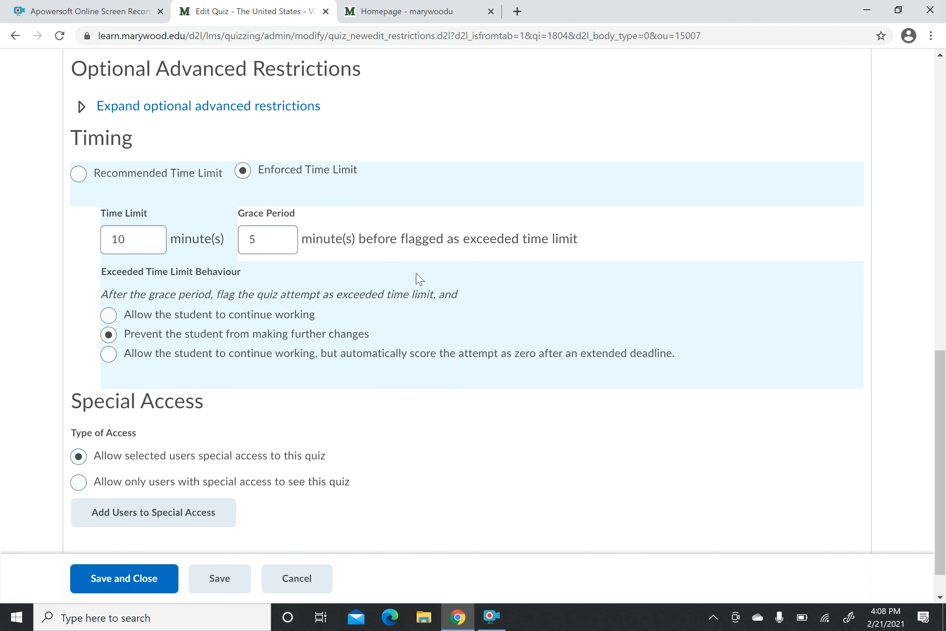
scroll(521, 364, down, 1)
In the assessment settings, allow attempts to be graded immediately upon completion and choose Quiz 1 as the grade item.
scroll(521, 363, up, 5)
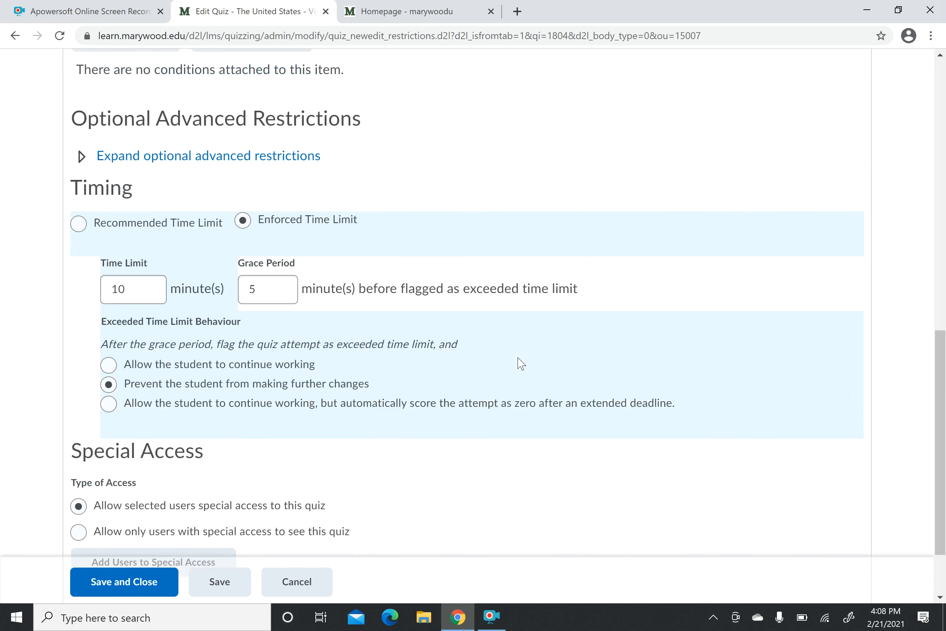
scroll(521, 363, up, 8)
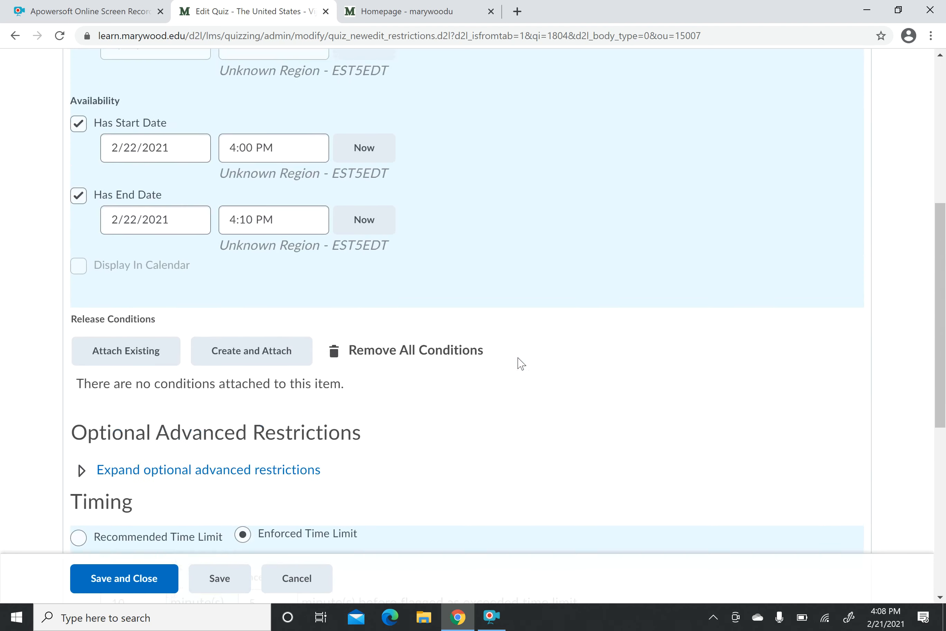
scroll(521, 363, up, 4)
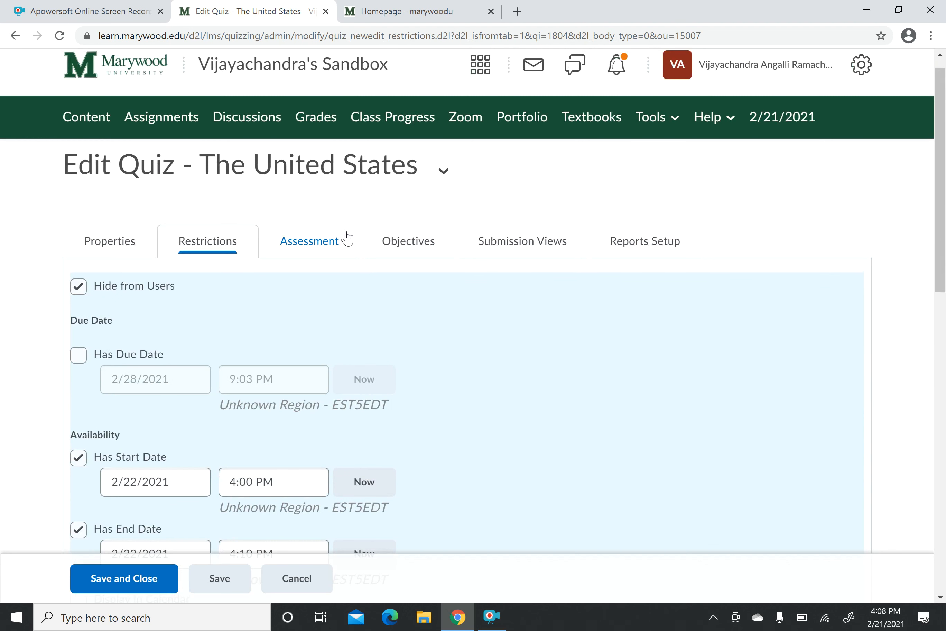
click(321, 252)
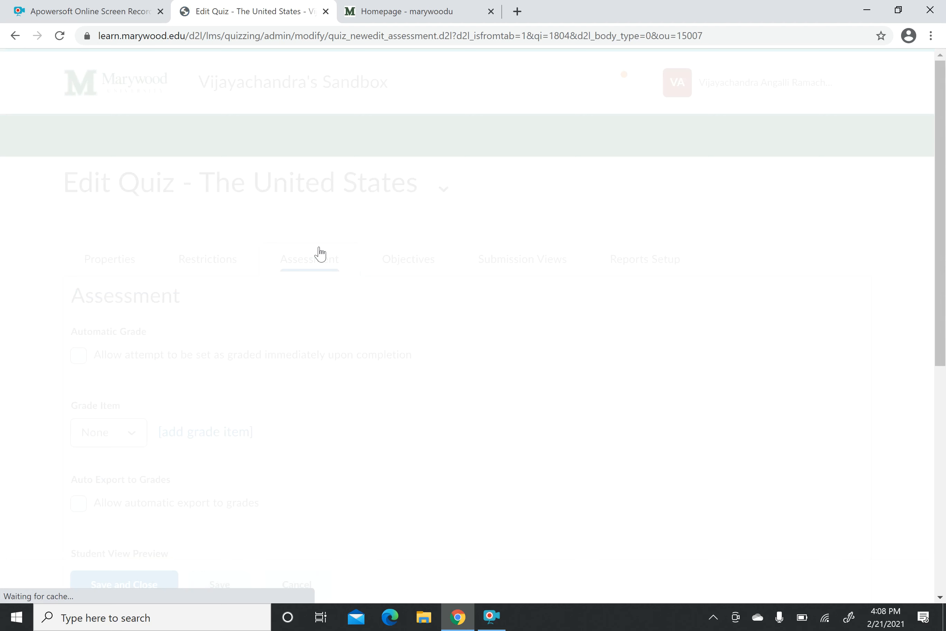
scroll(321, 252, down, 5)
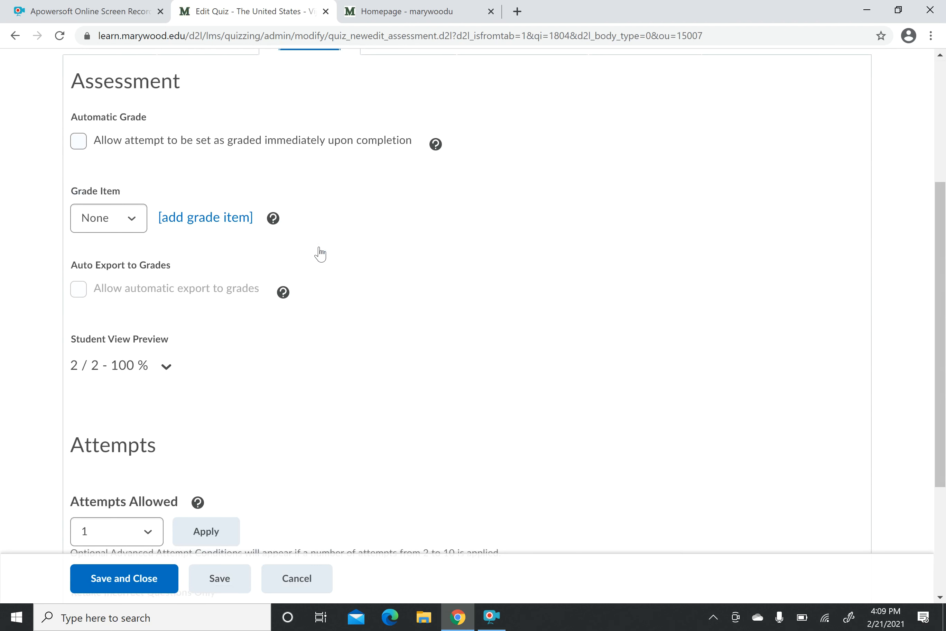
click(79, 142)
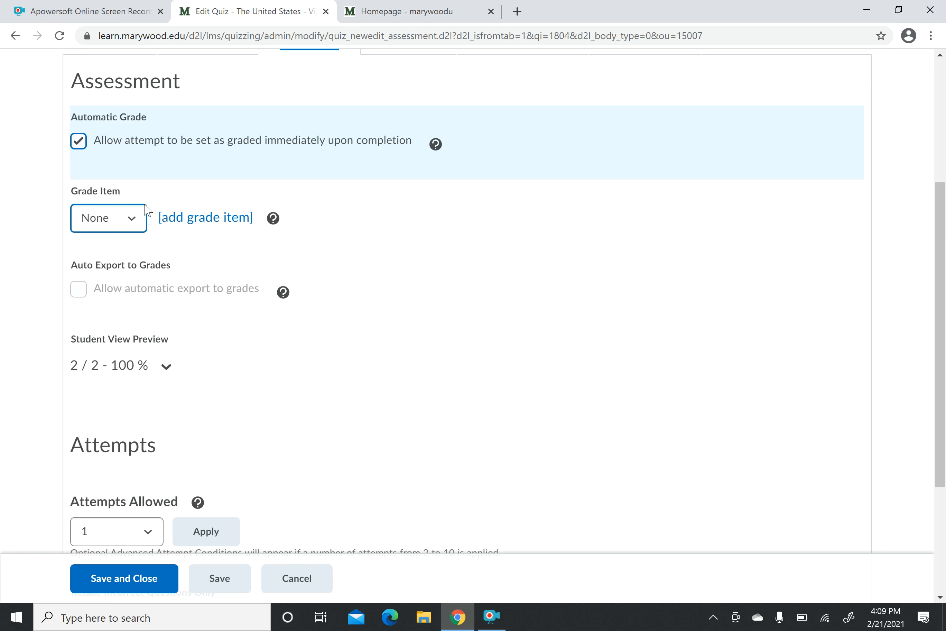
click(136, 226)
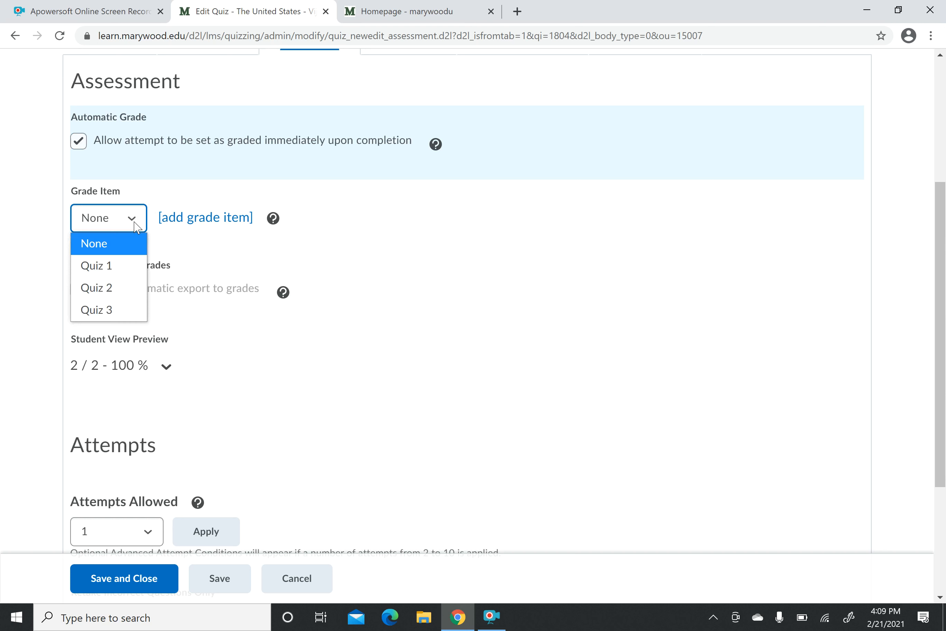
click(131, 271)
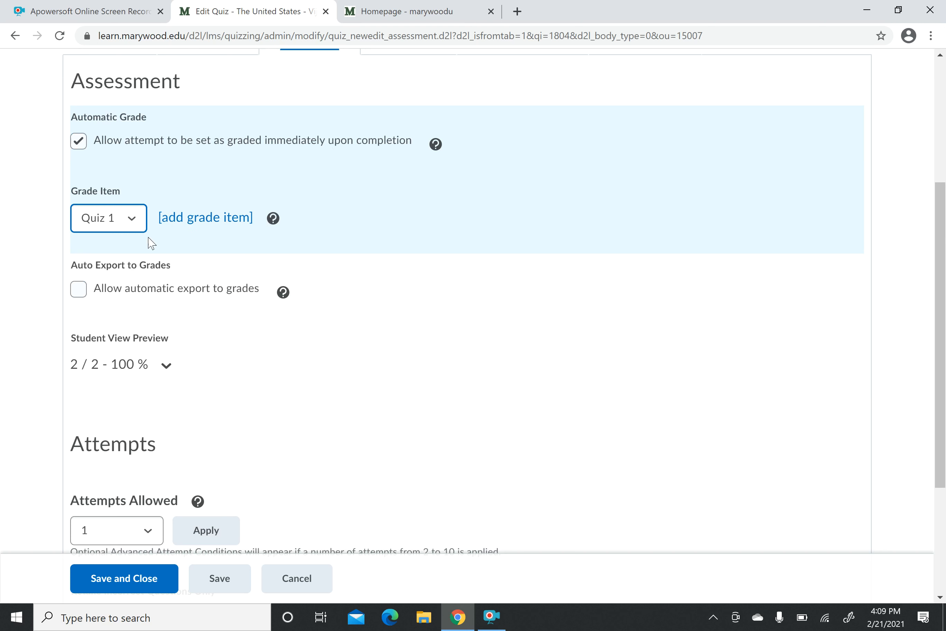
Switch the grade item to Quiz 2 and set it back to Quiz 1.
click(132, 220)
click(132, 289)
click(140, 225)
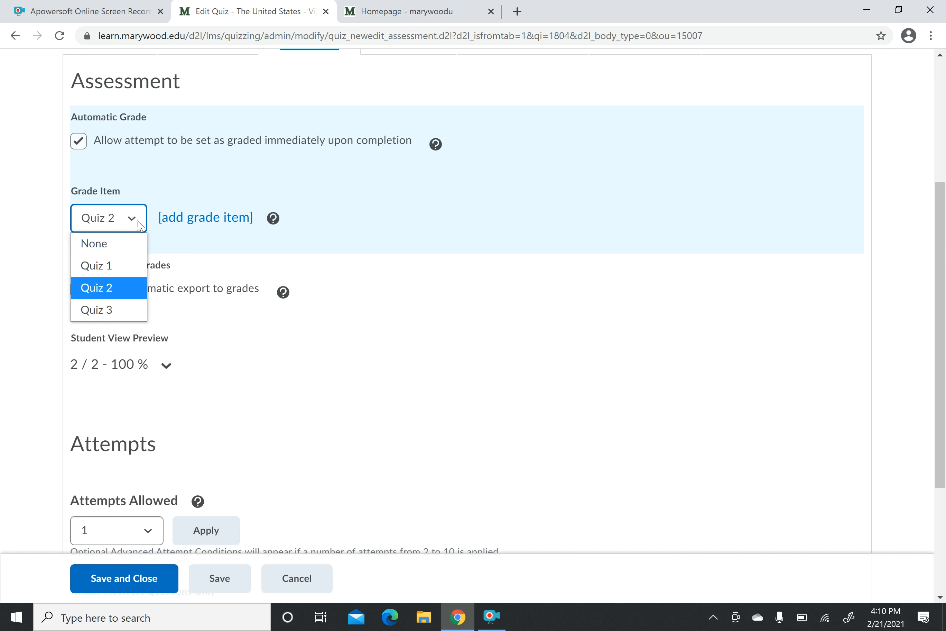
click(131, 266)
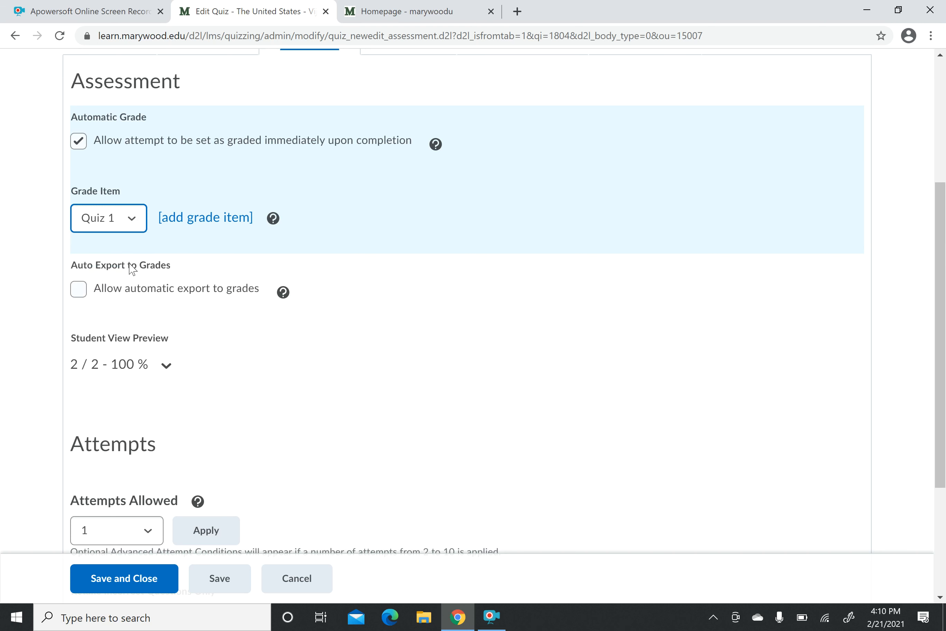
Allow automatic export to grades, and save and close the quiz.
scroll(441, 449, down, 1)
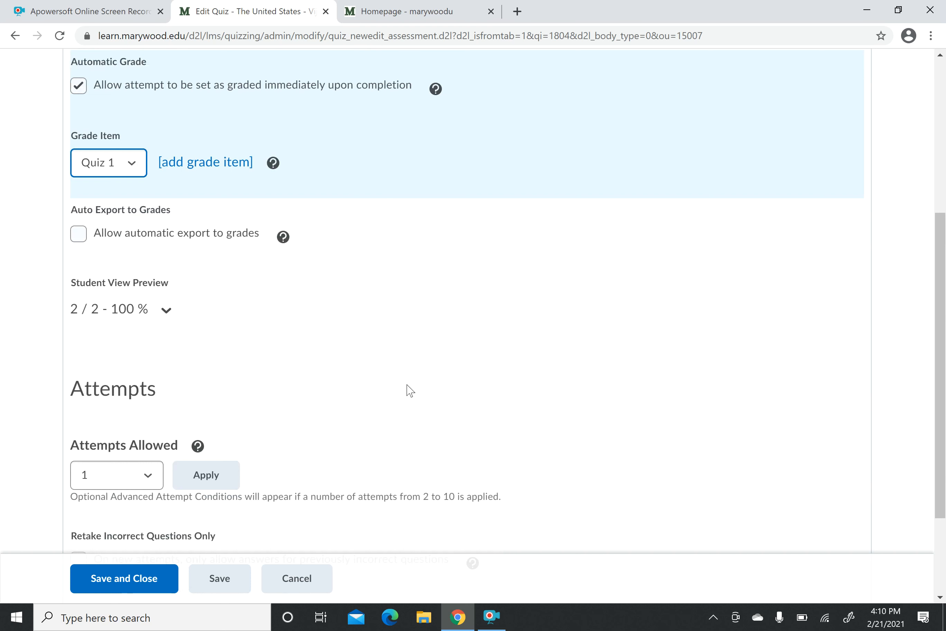
scroll(409, 389, down, 1)
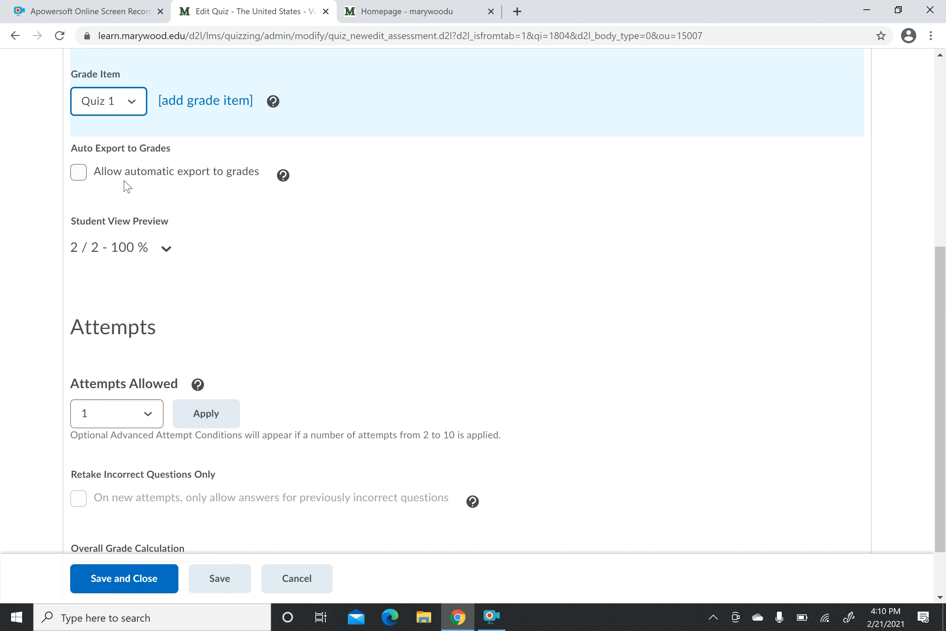
click(79, 173)
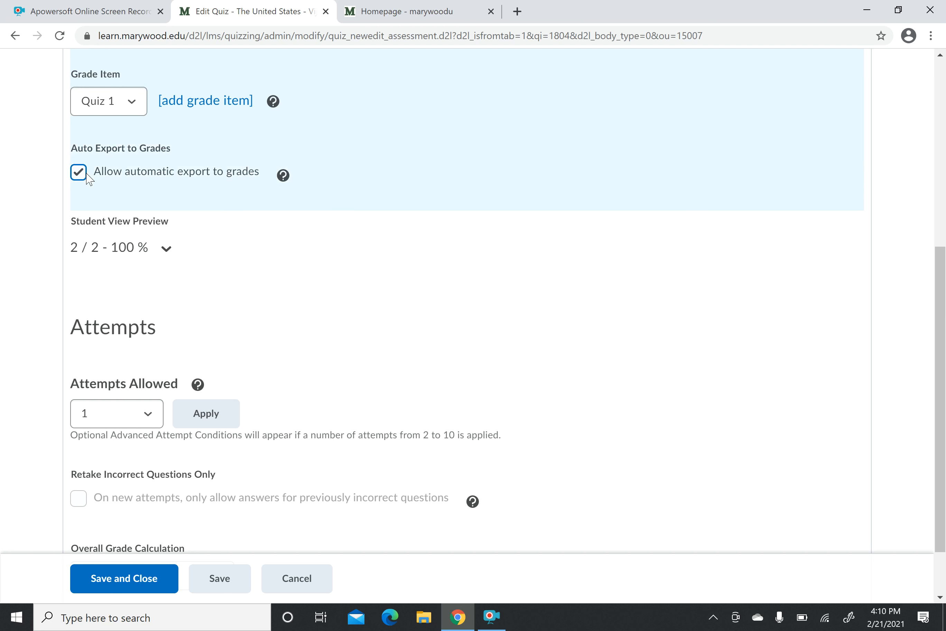
scroll(306, 302, down, 2)
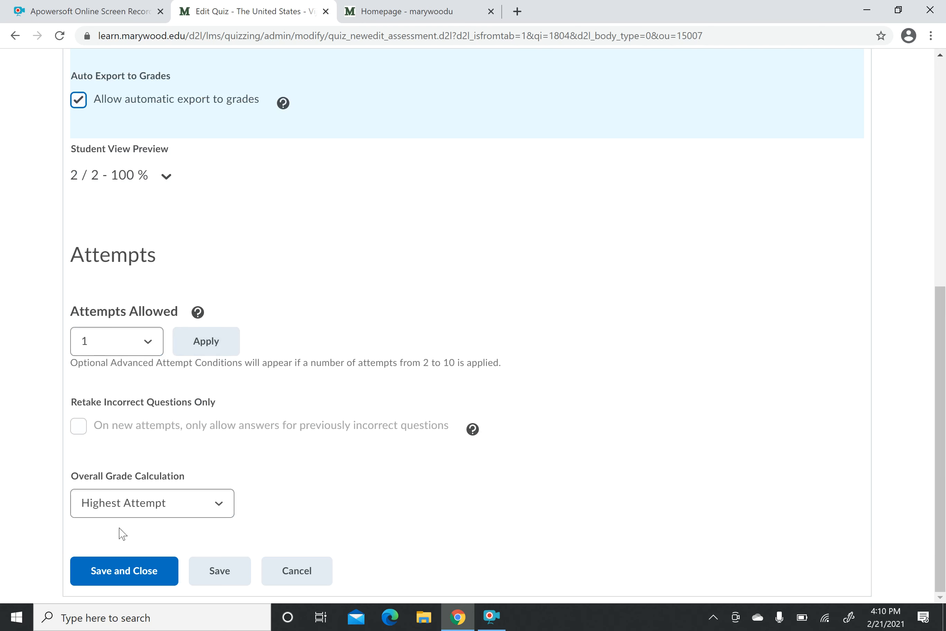
click(127, 571)
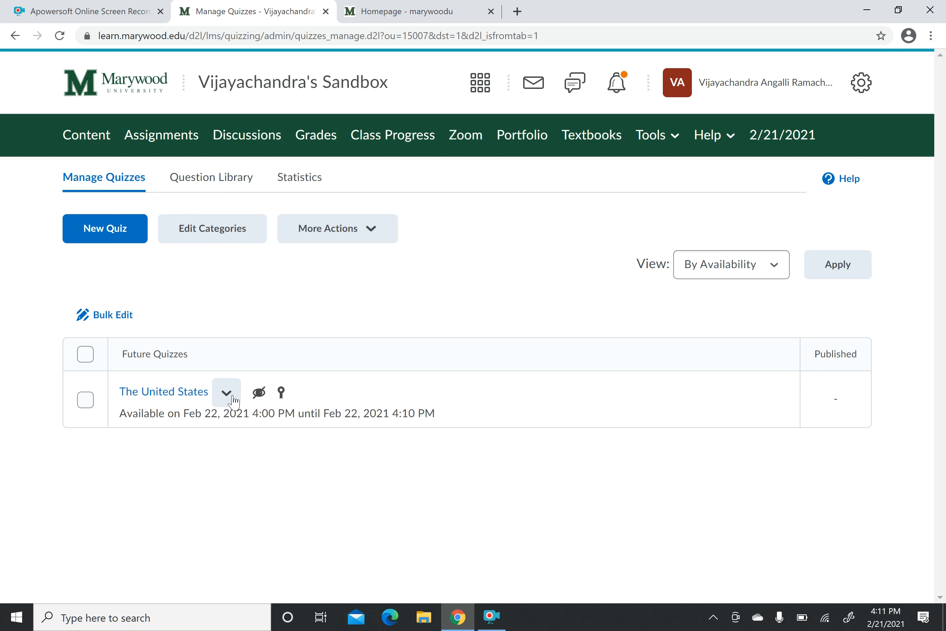
Make the quiz "The United States" visible to users.
click(227, 392)
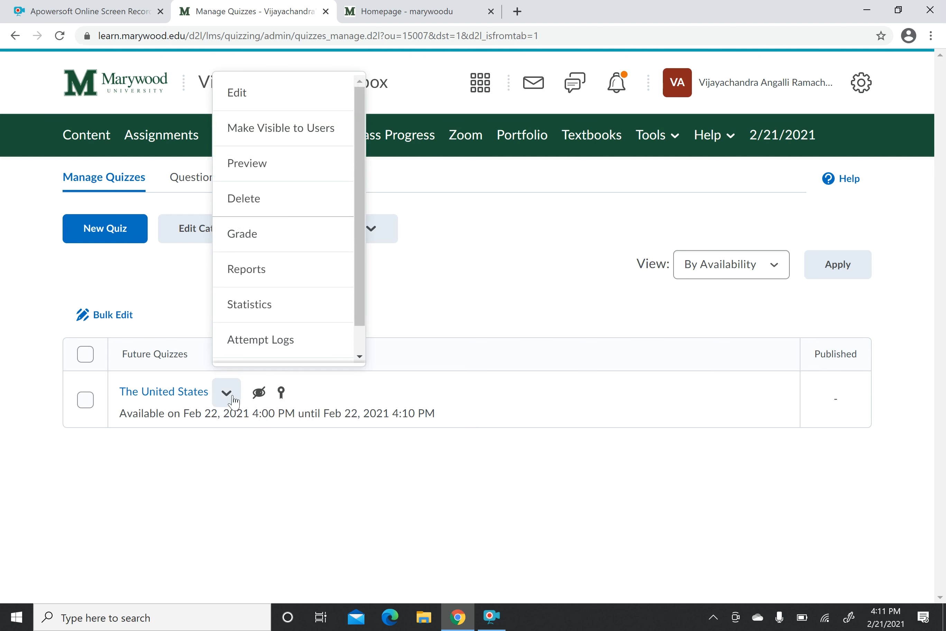
click(280, 141)
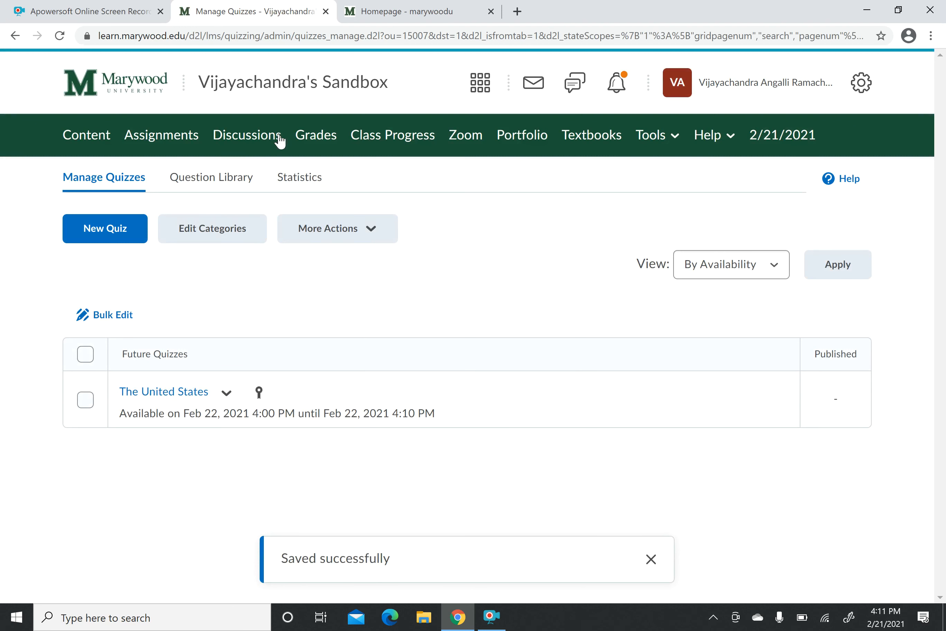
click(377, 235)
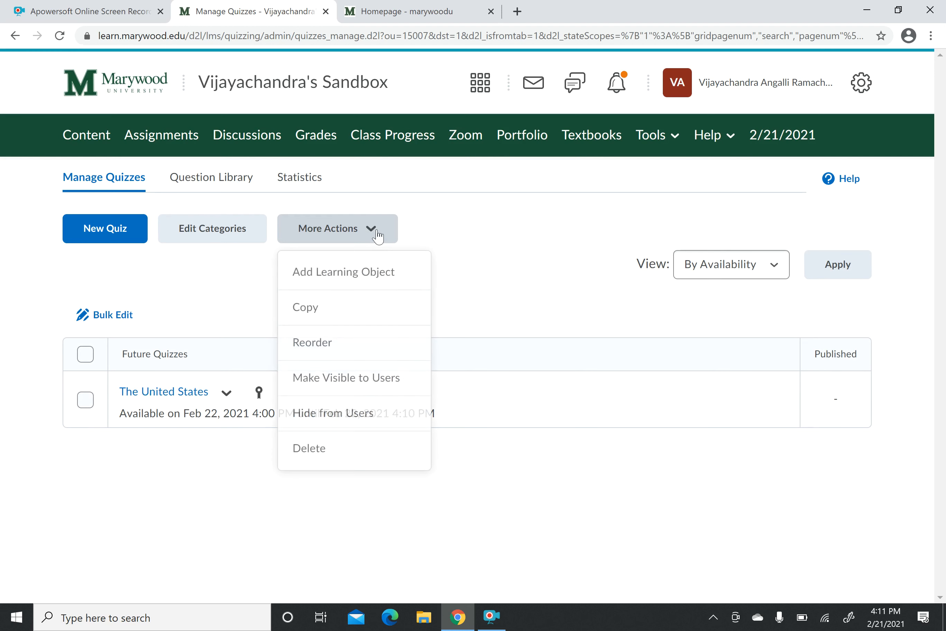
click(488, 255)
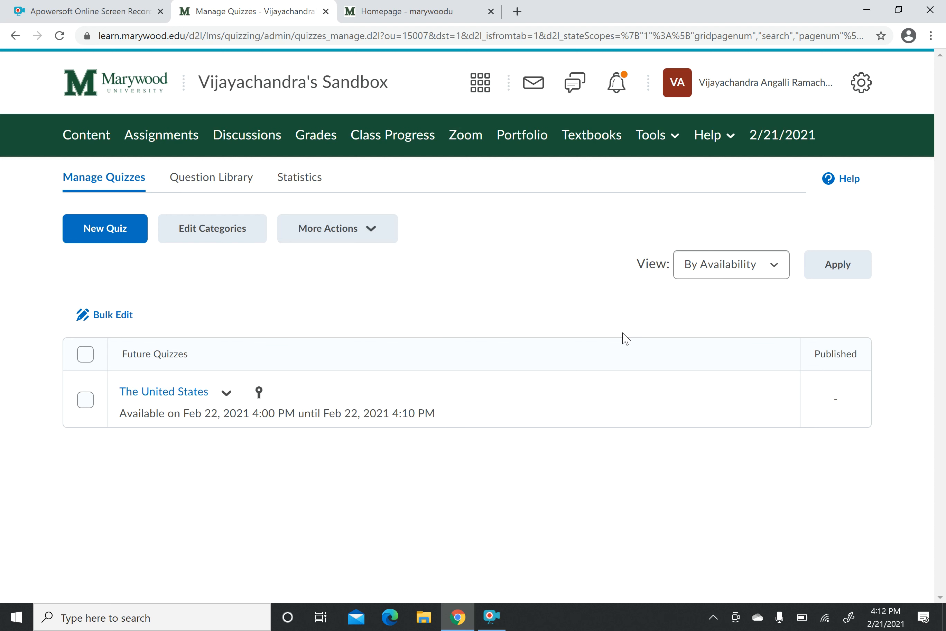
click(224, 393)
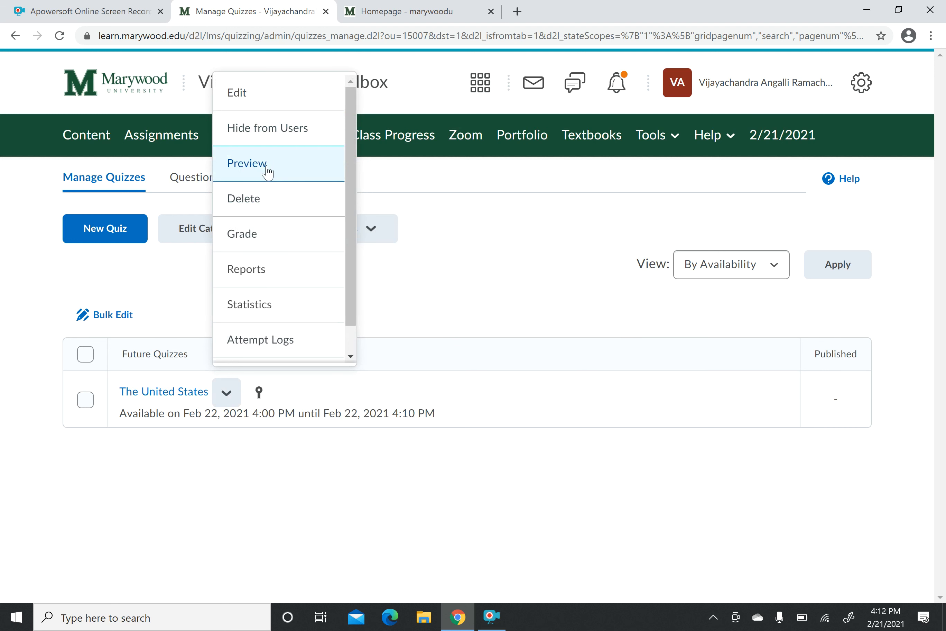
click(520, 373)
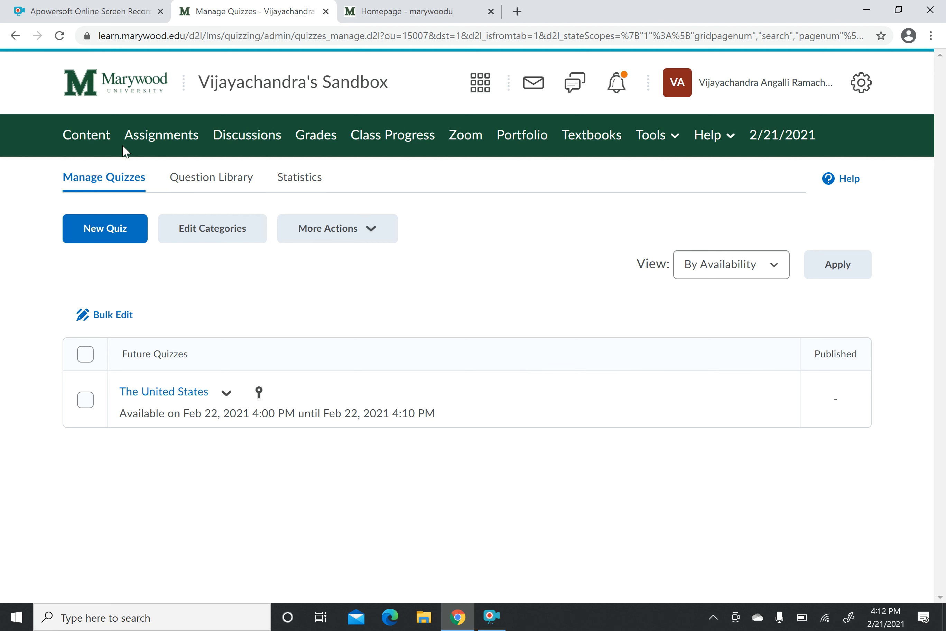
Add a module named "Week 2" to the course content.
click(105, 147)
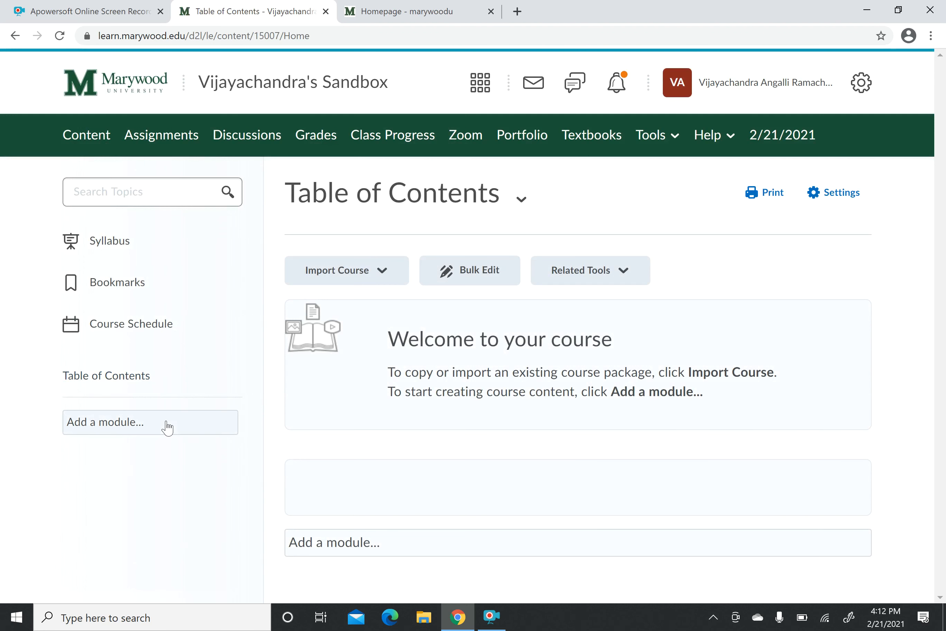
click(168, 425)
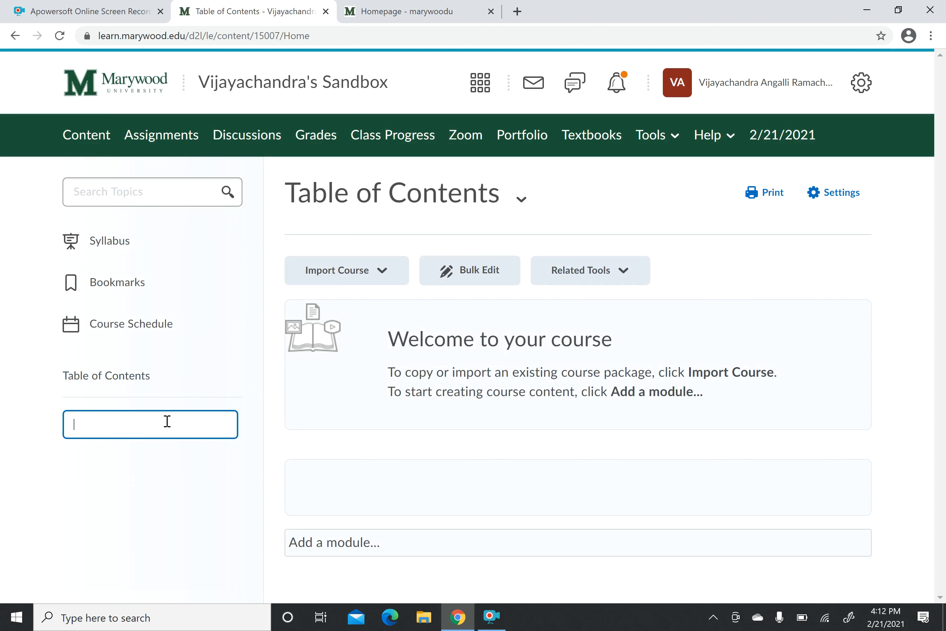
text(Week 2)
key(Return)
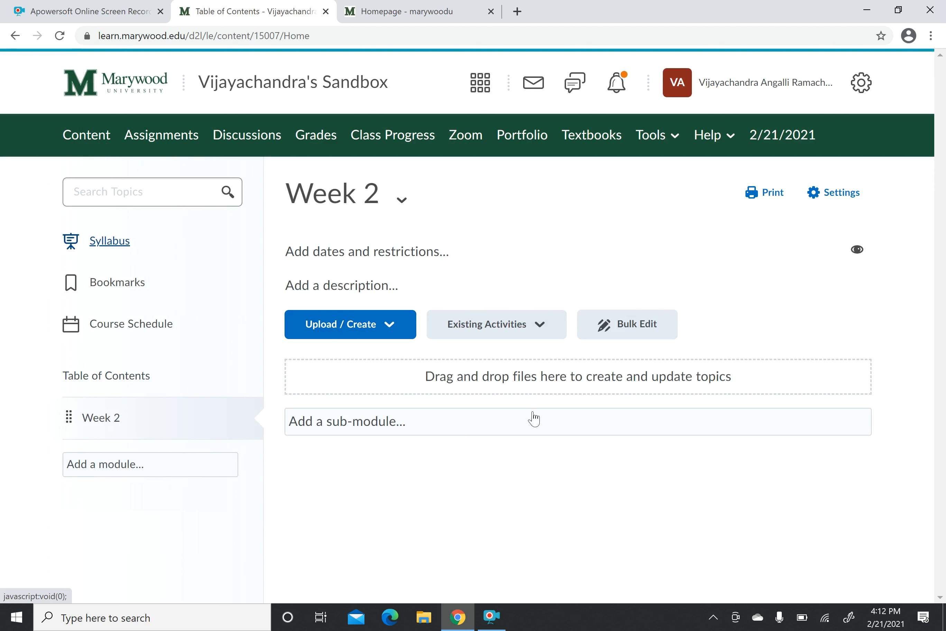
Add the existing quiz "The United States" as an activity in the Week 2 module.
click(546, 332)
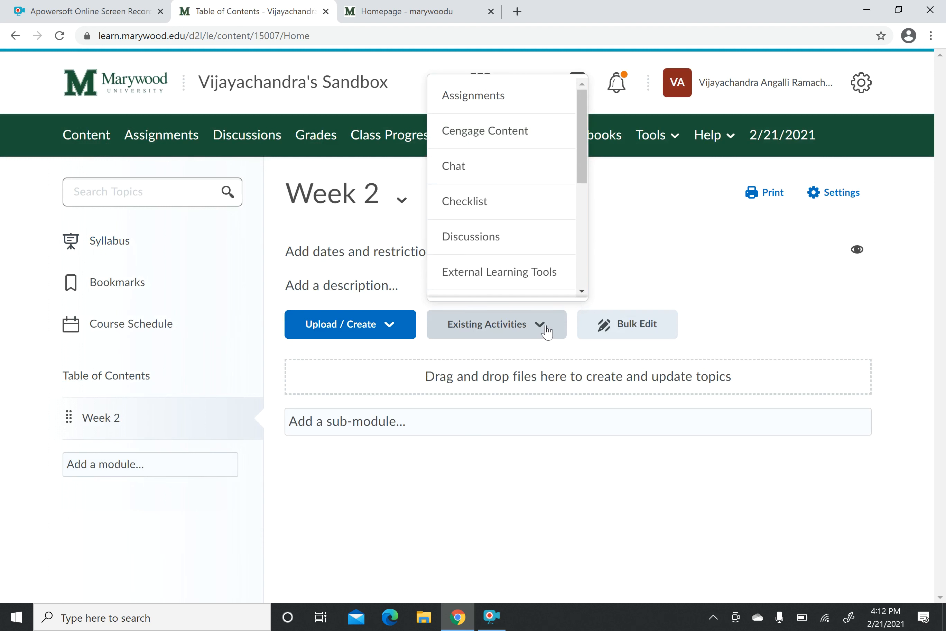
drag(585, 161, 585, 237)
click(514, 196)
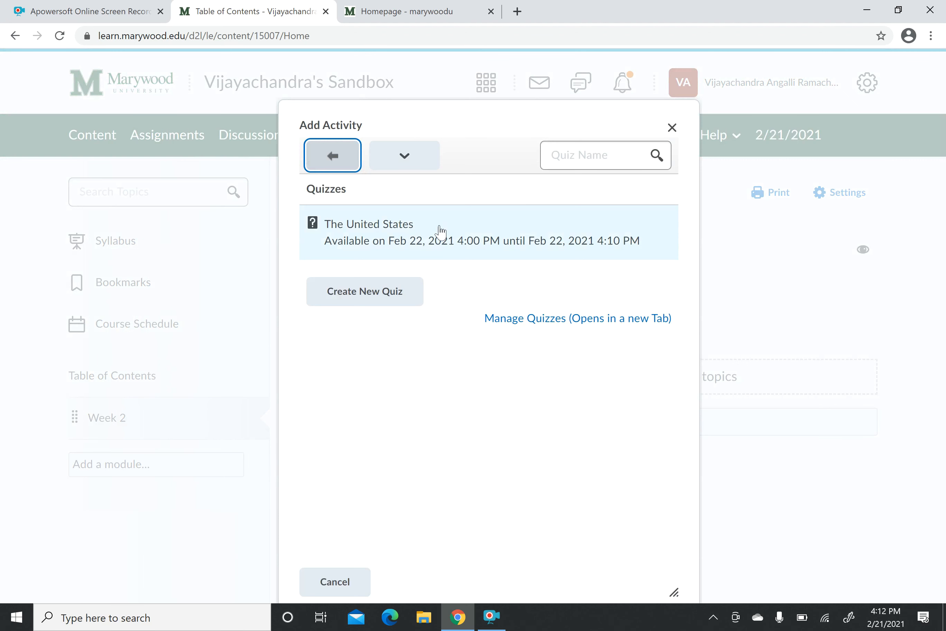
click(412, 241)
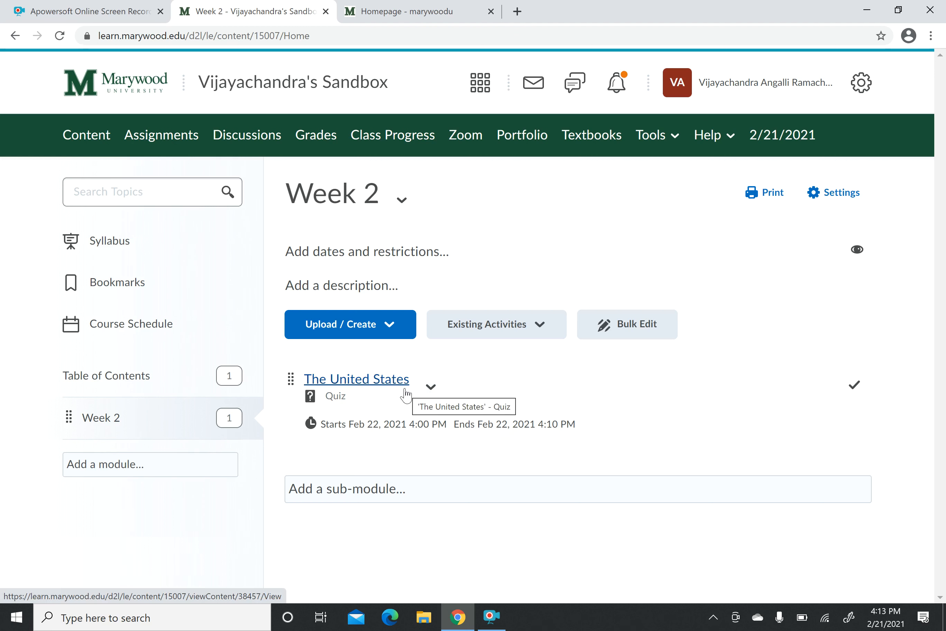
Try to hide the quiz "The United States" from users within the Week 2 module.
click(432, 391)
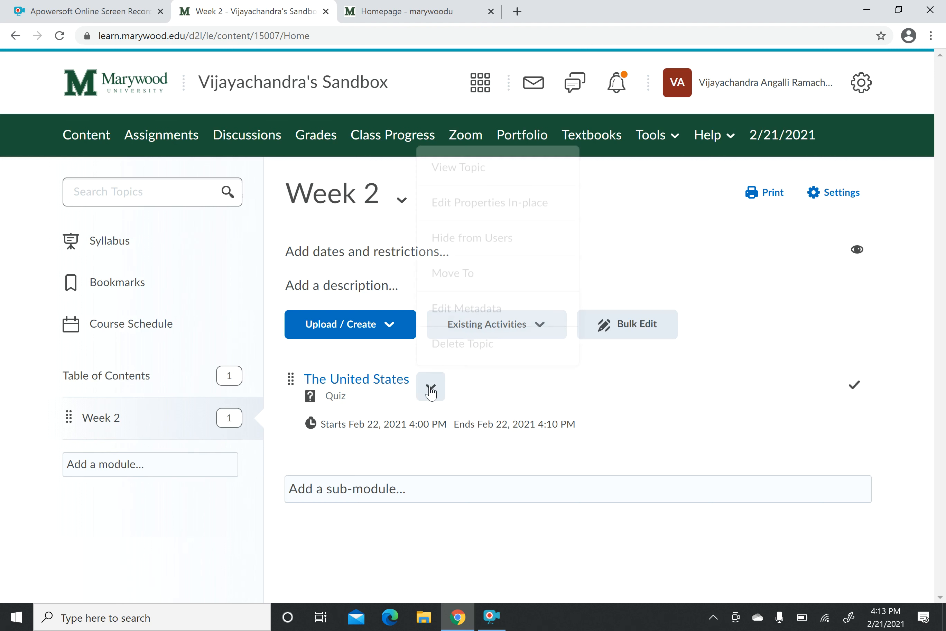
click(494, 238)
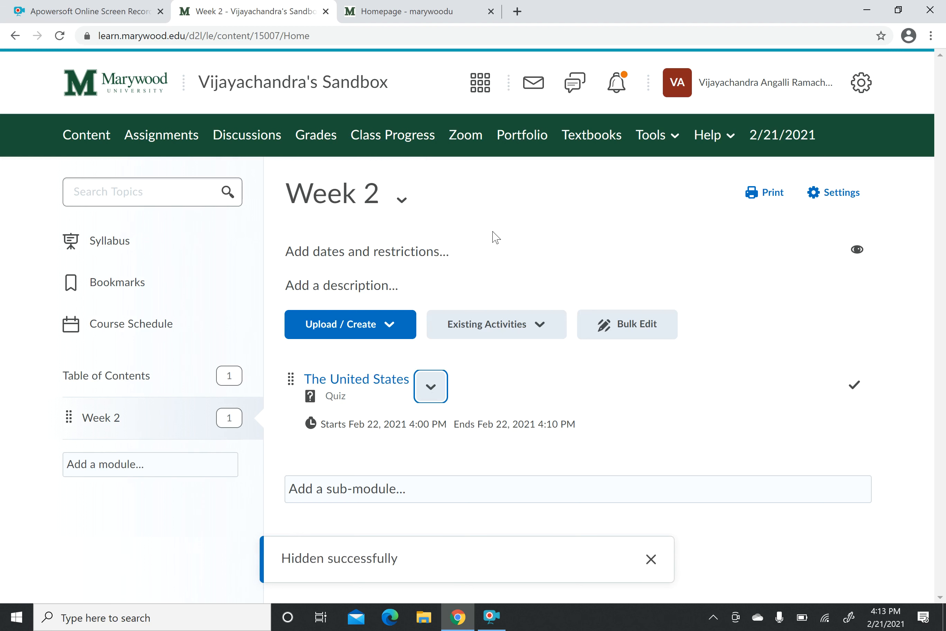
click(433, 393)
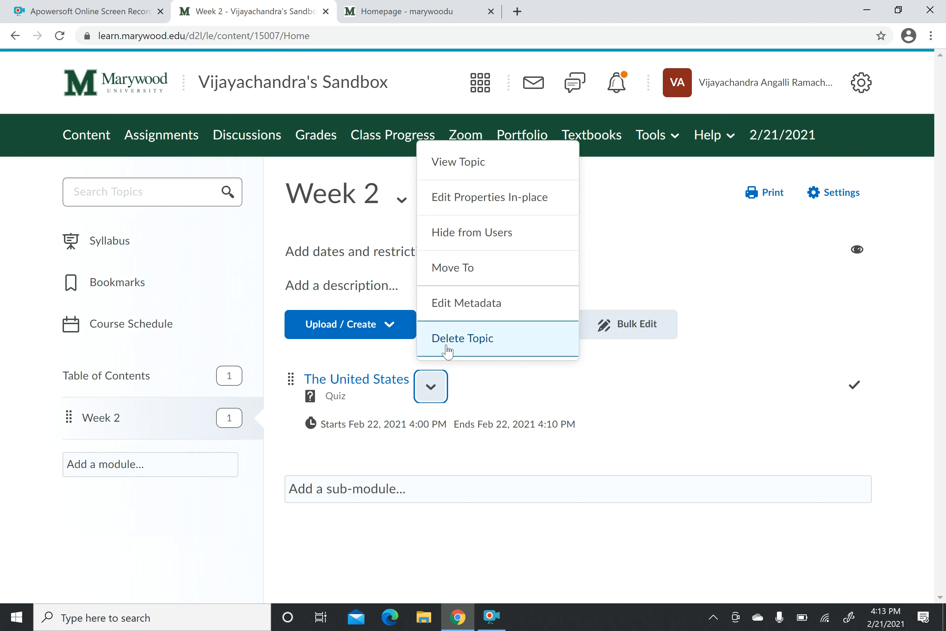
click(505, 237)
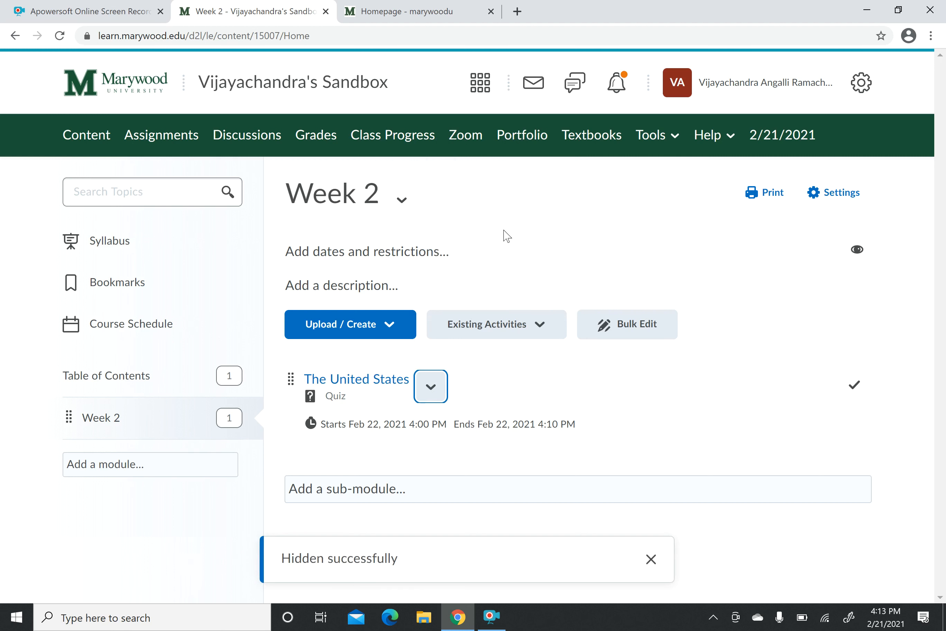
click(652, 560)
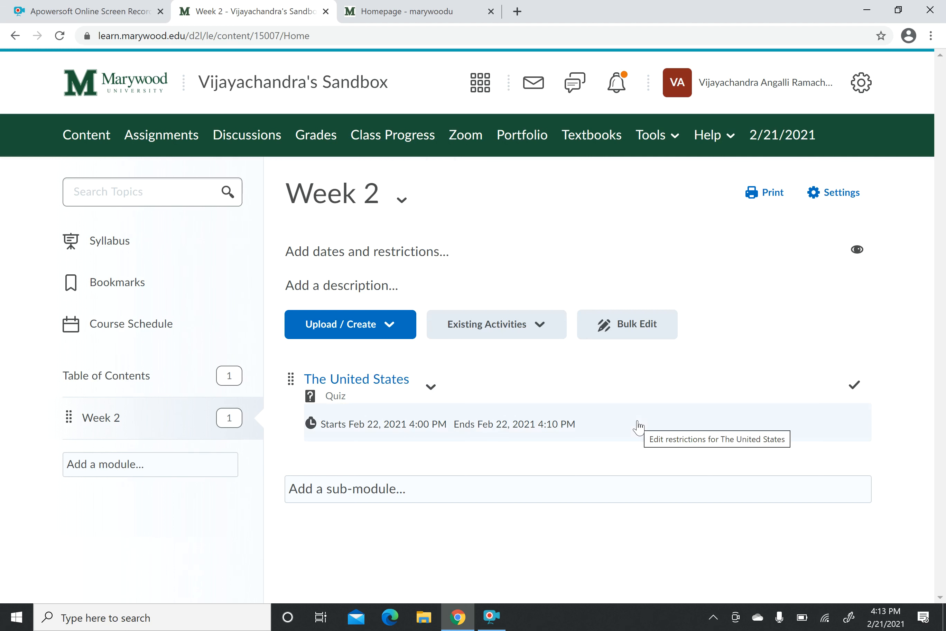
click(431, 388)
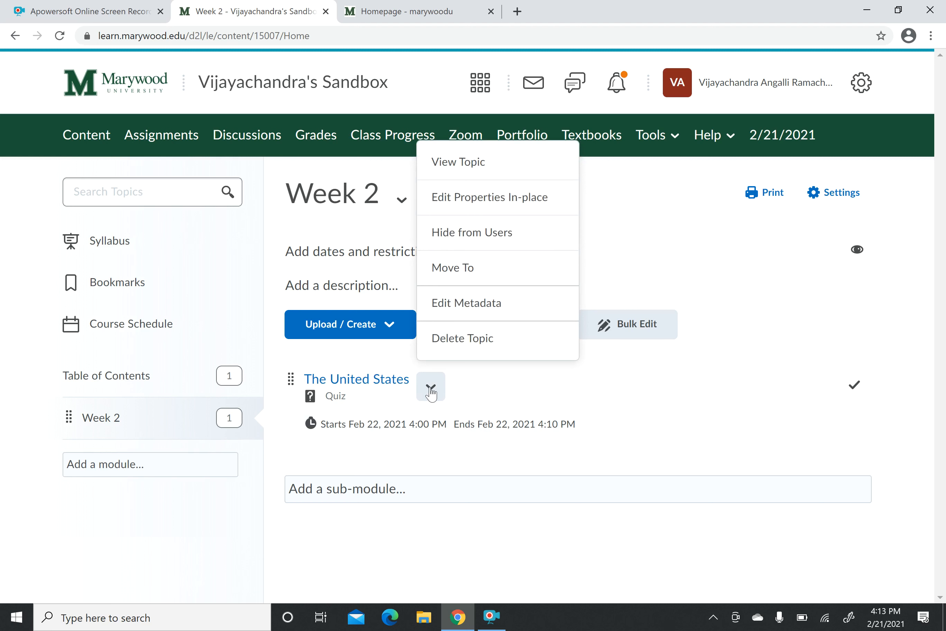
click(431, 390)
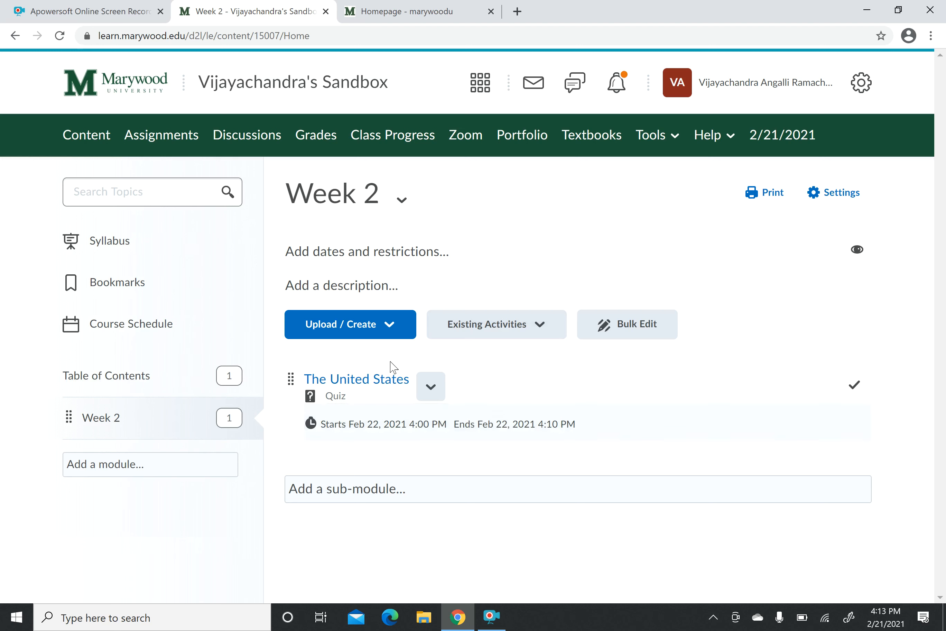
Open the quiz topic "The United States" and review its activity details, including visibility, dates and allowed attempts.
click(385, 380)
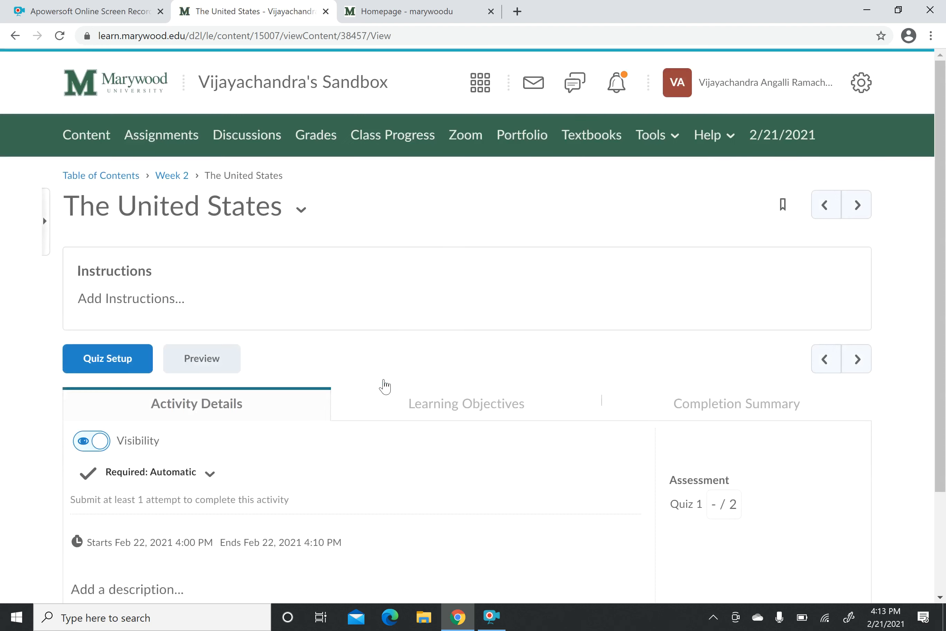
scroll(461, 395, down, 3)
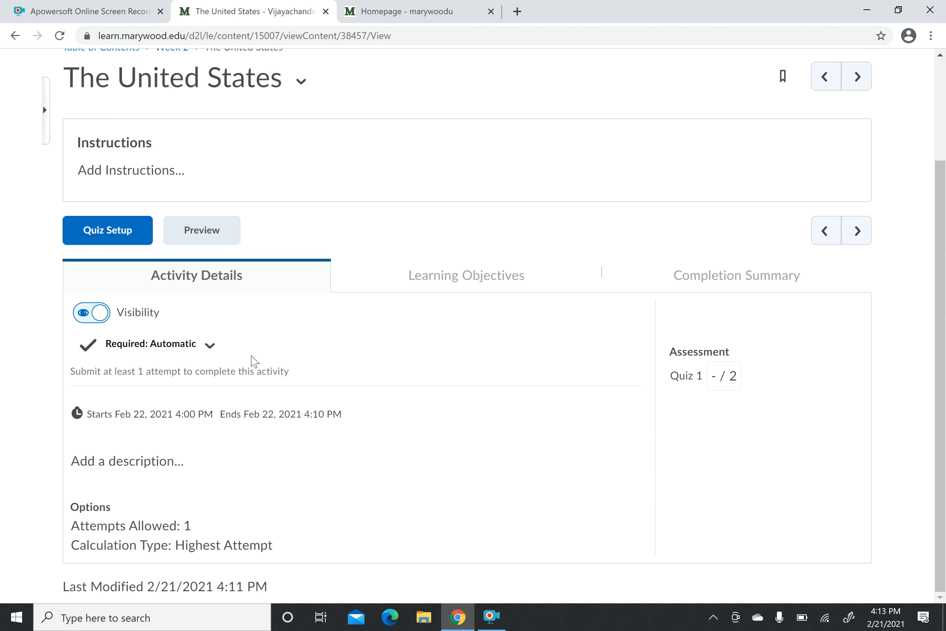
scroll(266, 346, up, 1)
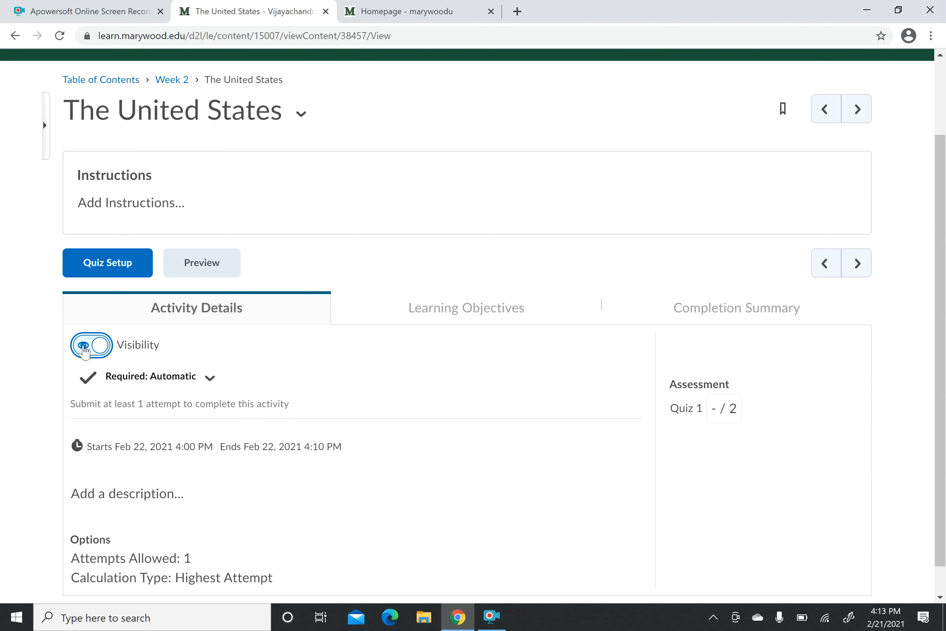
scroll(273, 223, up, 1)
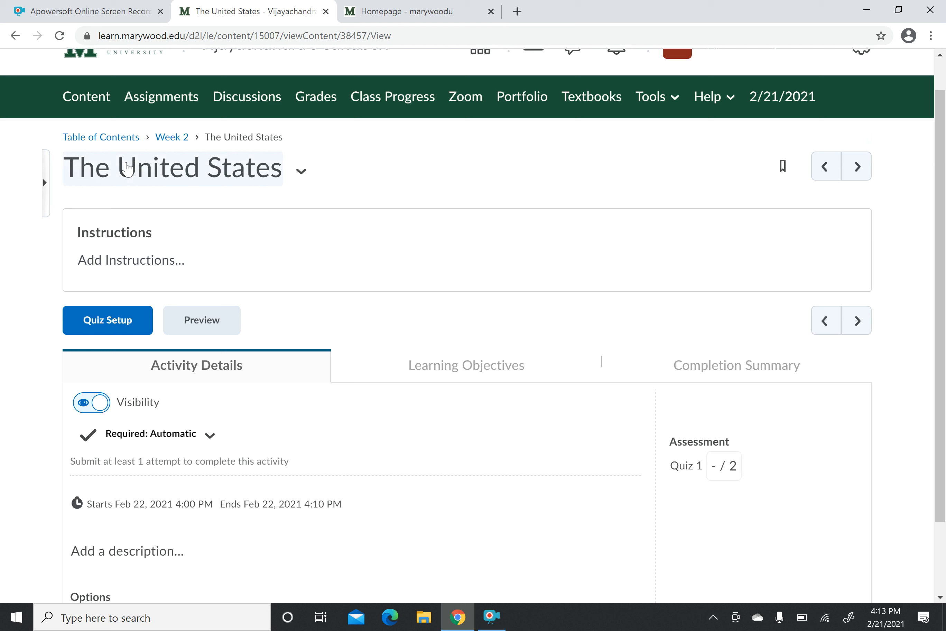
click(126, 167)
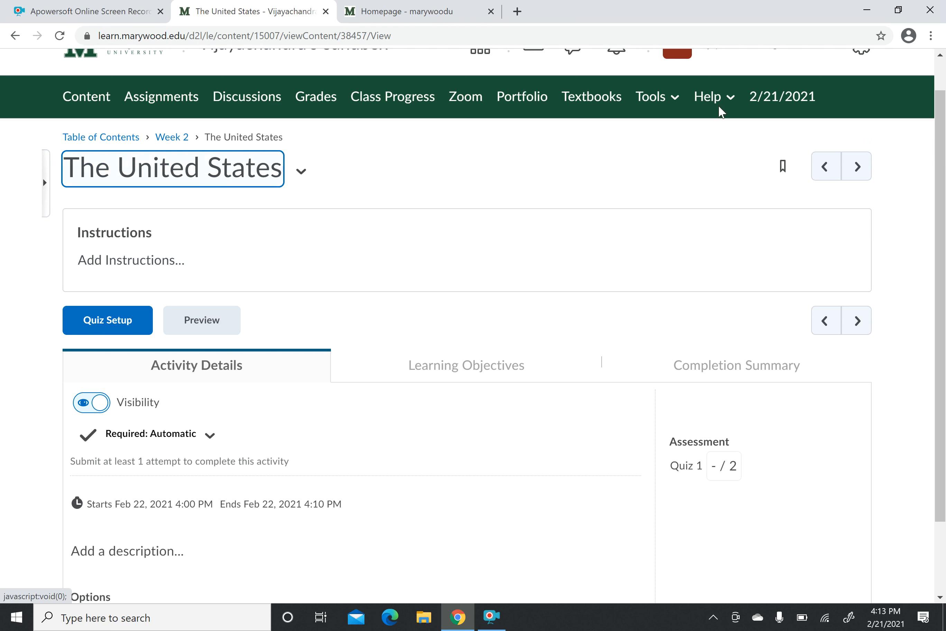
Go to the course's quiz management list and hide "The United States" from users.
click(658, 98)
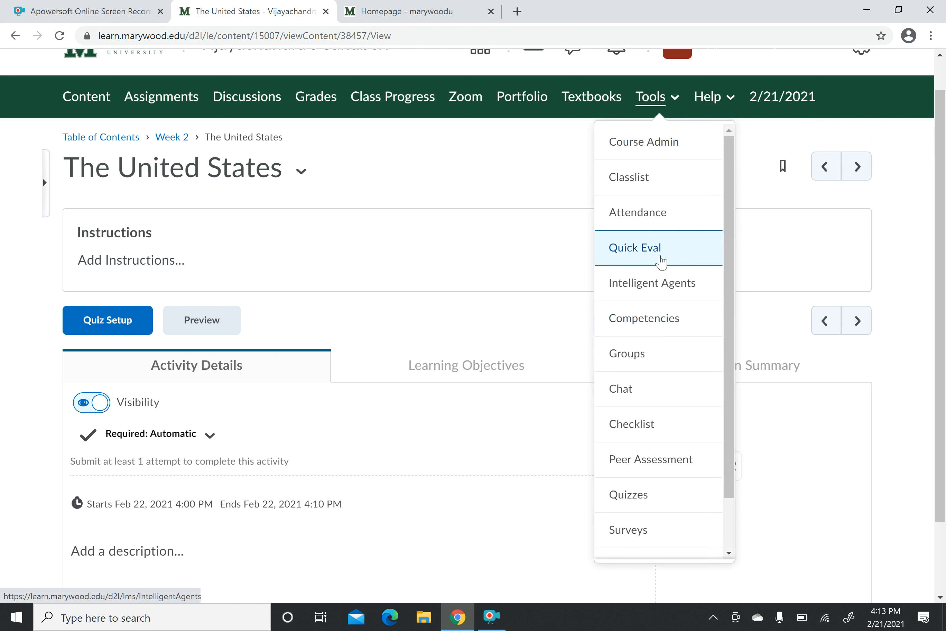
click(655, 503)
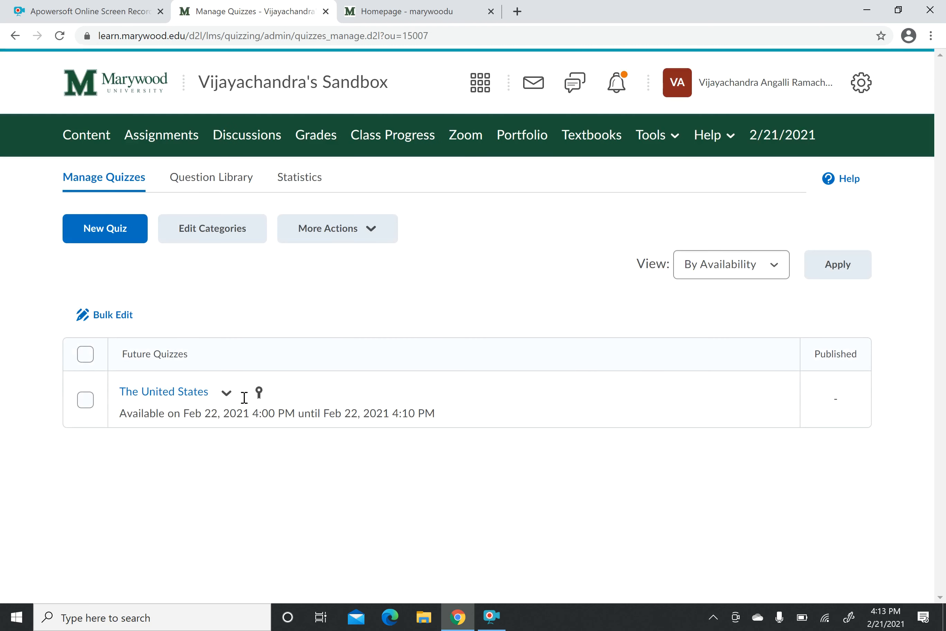
click(227, 401)
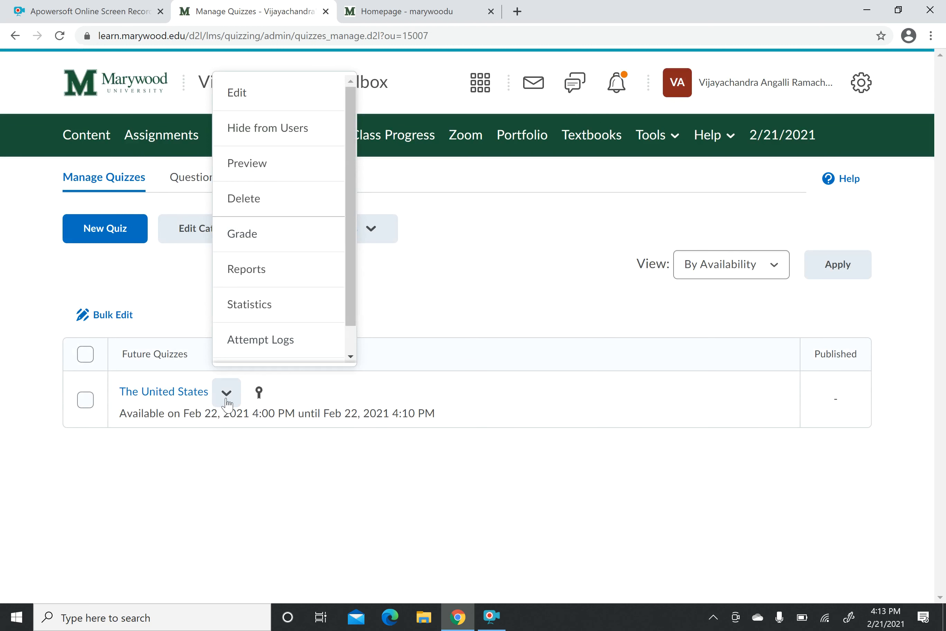
click(287, 123)
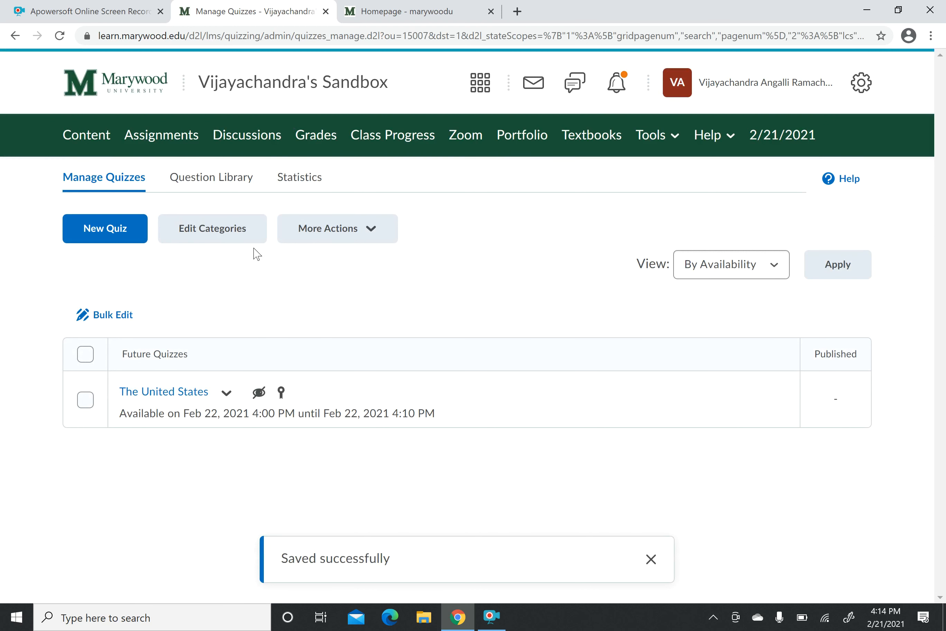
Return to the Week 2 module in the course content and check the visibility option of "The United States".
click(94, 144)
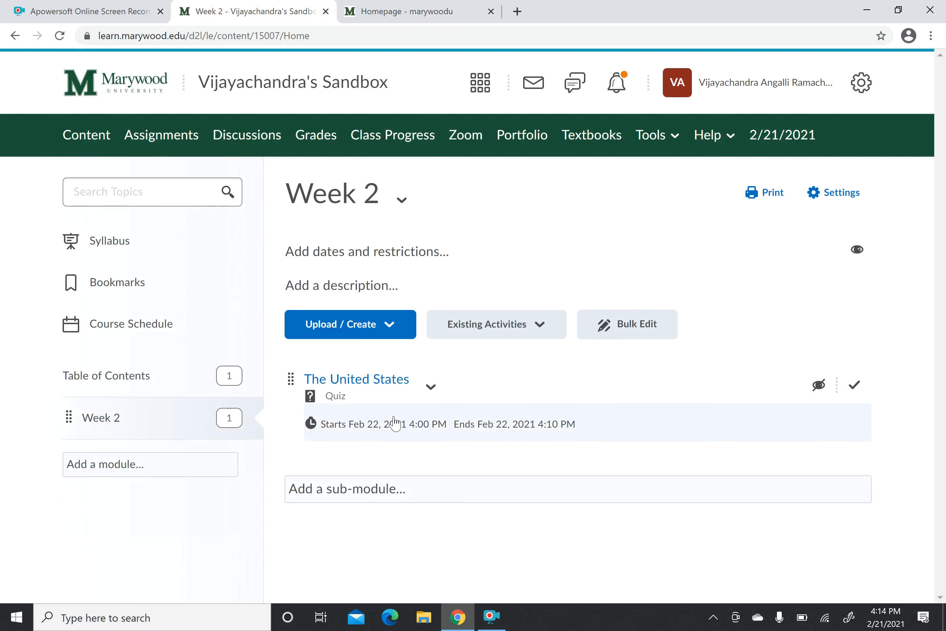
click(436, 392)
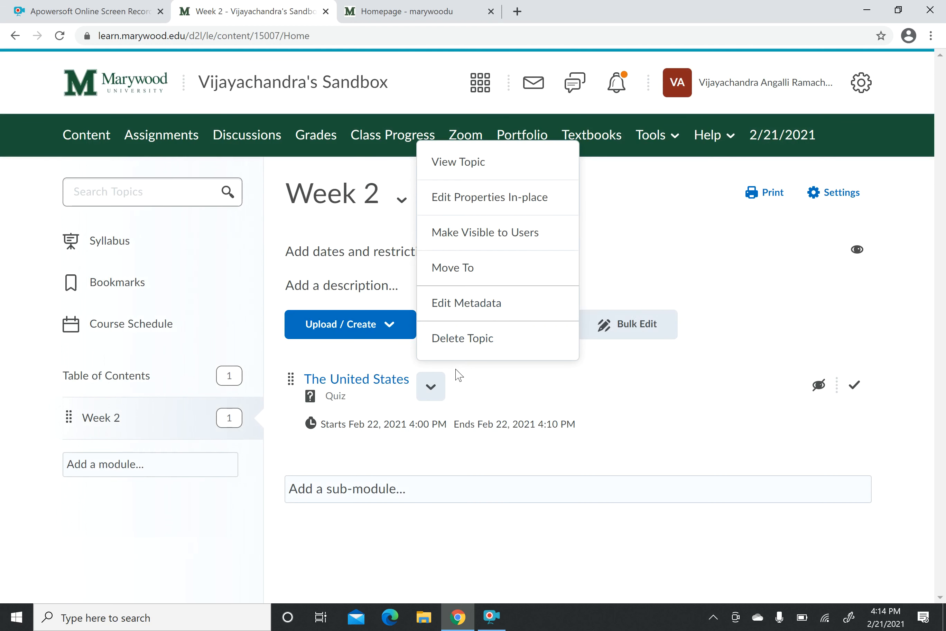
click(475, 384)
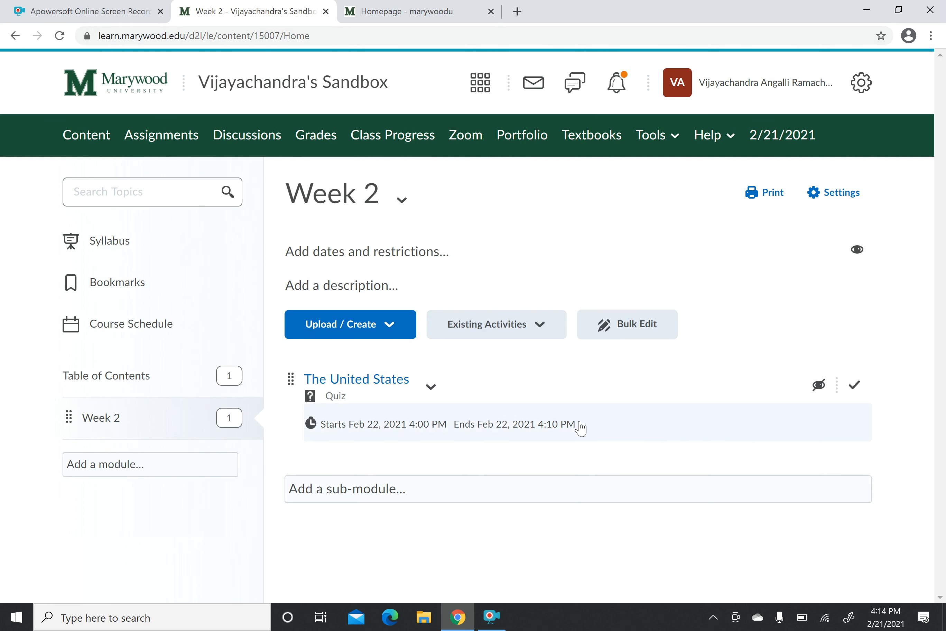
click(491, 617)
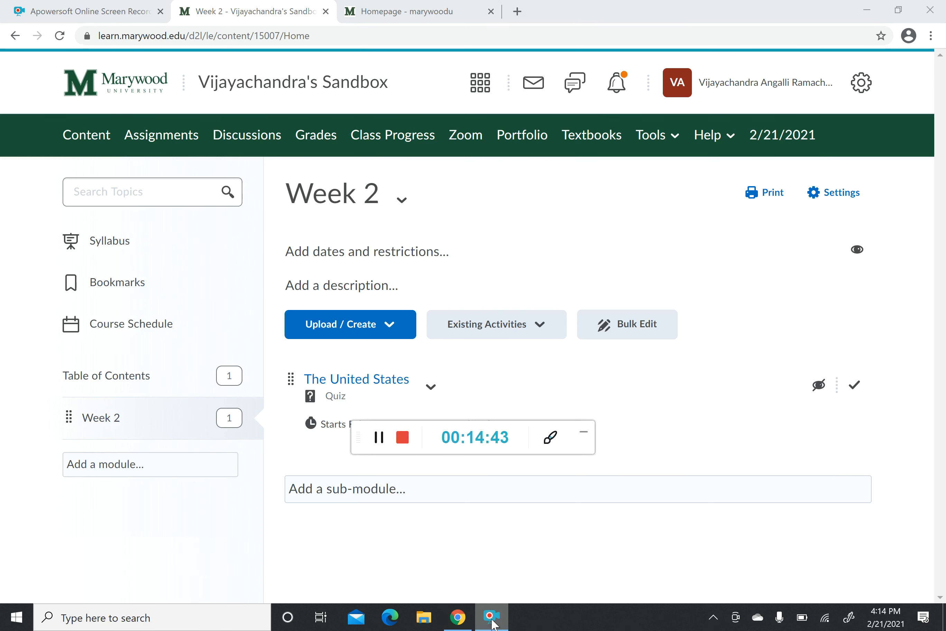